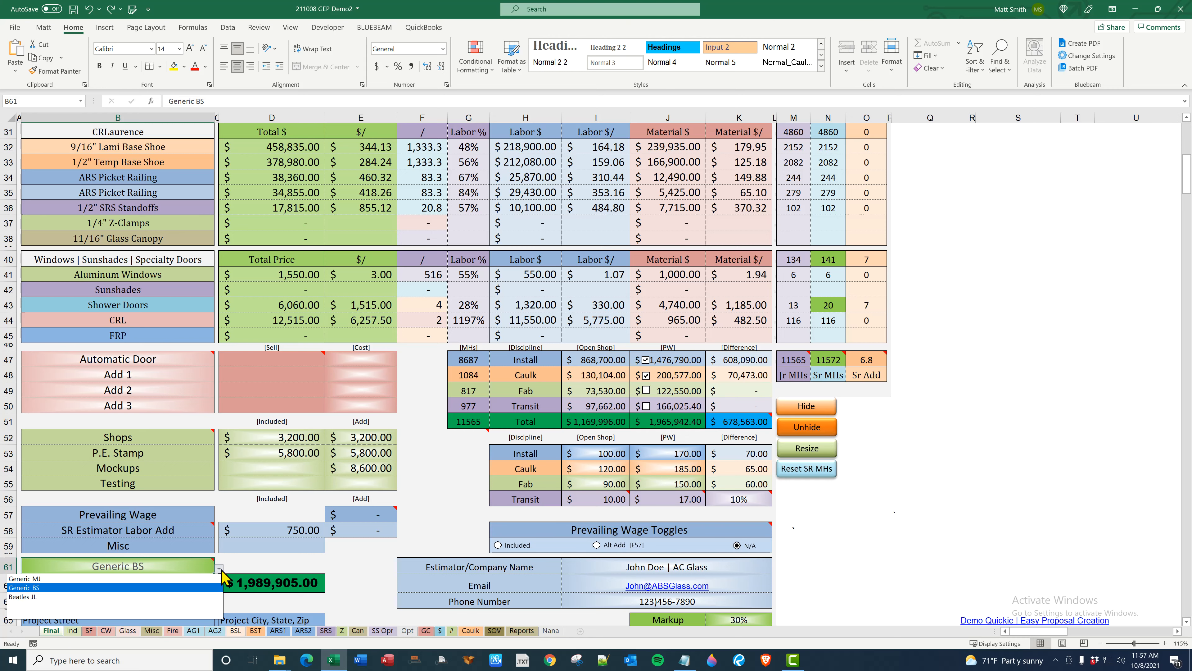
- Compare the contractor choices in cell B61 of the Final sheet with the Nickname column and orange row of the GC sheet's table
left_click(221, 570)
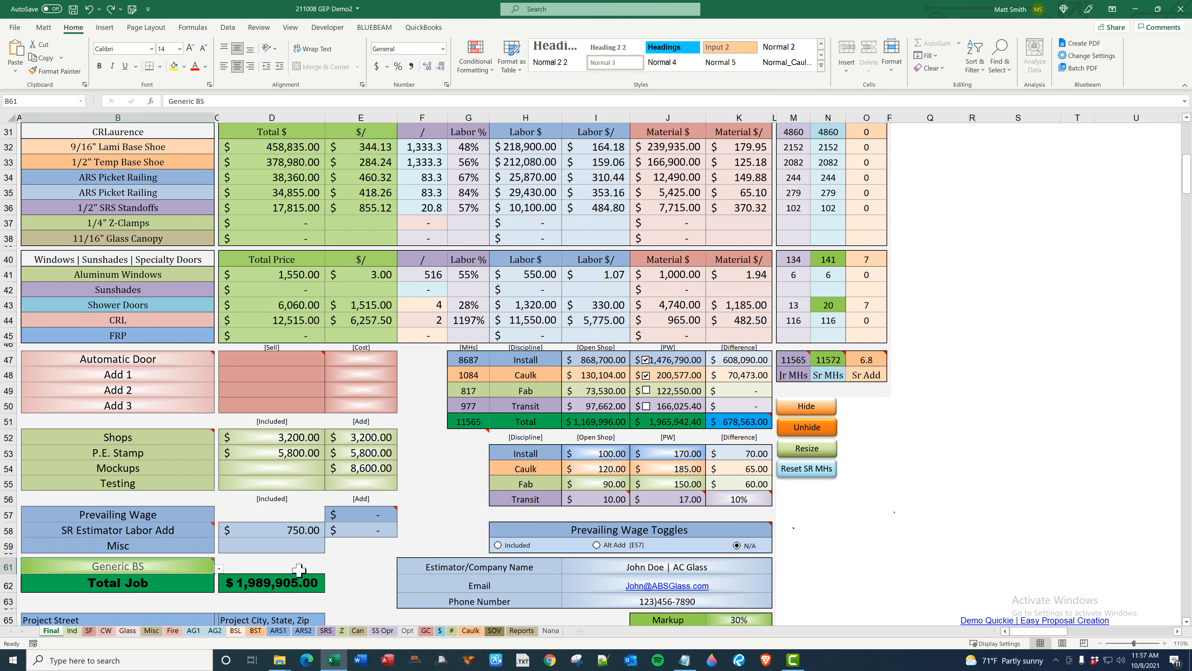
left_click(424, 634)
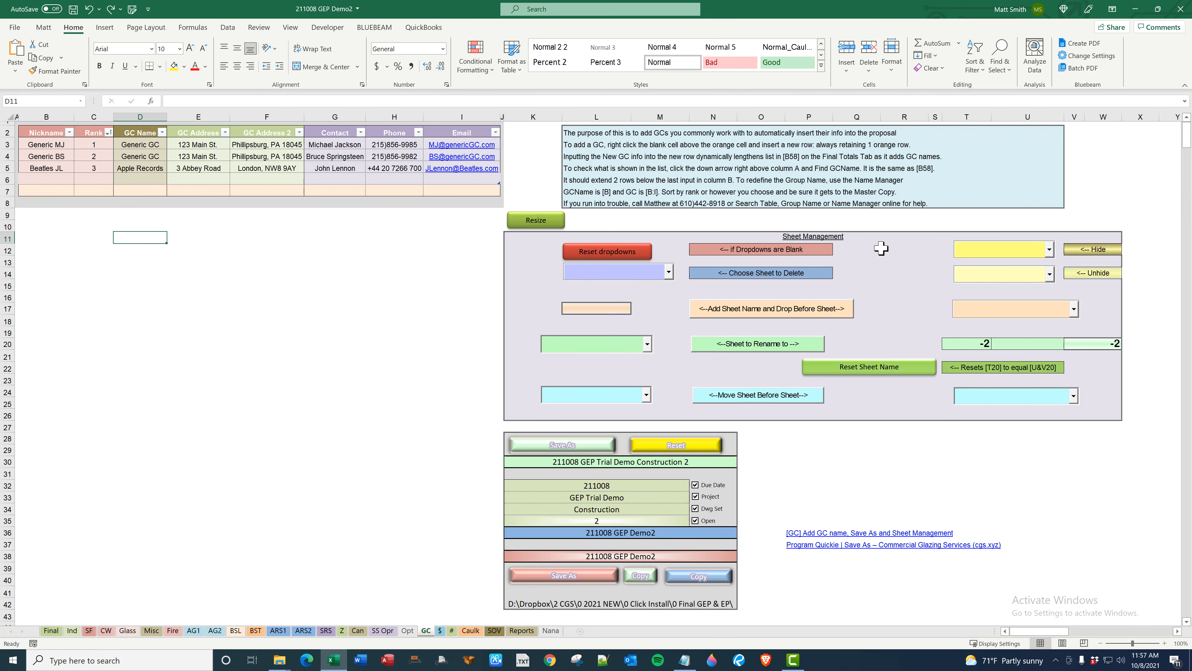
left_click(47, 630)
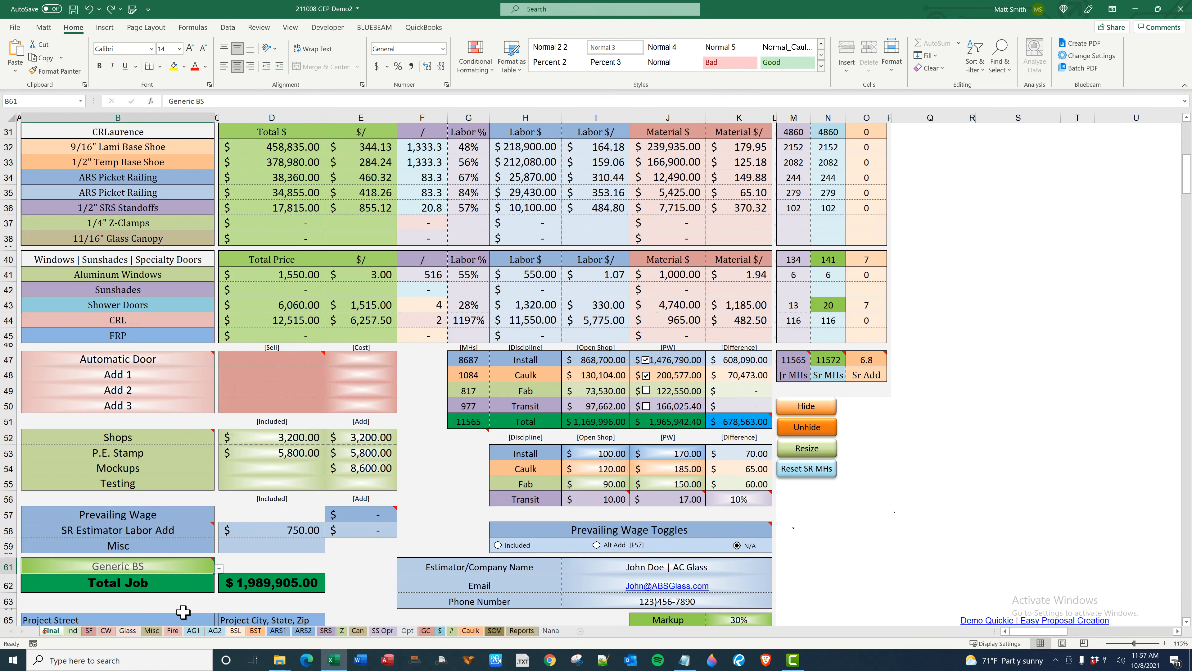
left_click(220, 568)
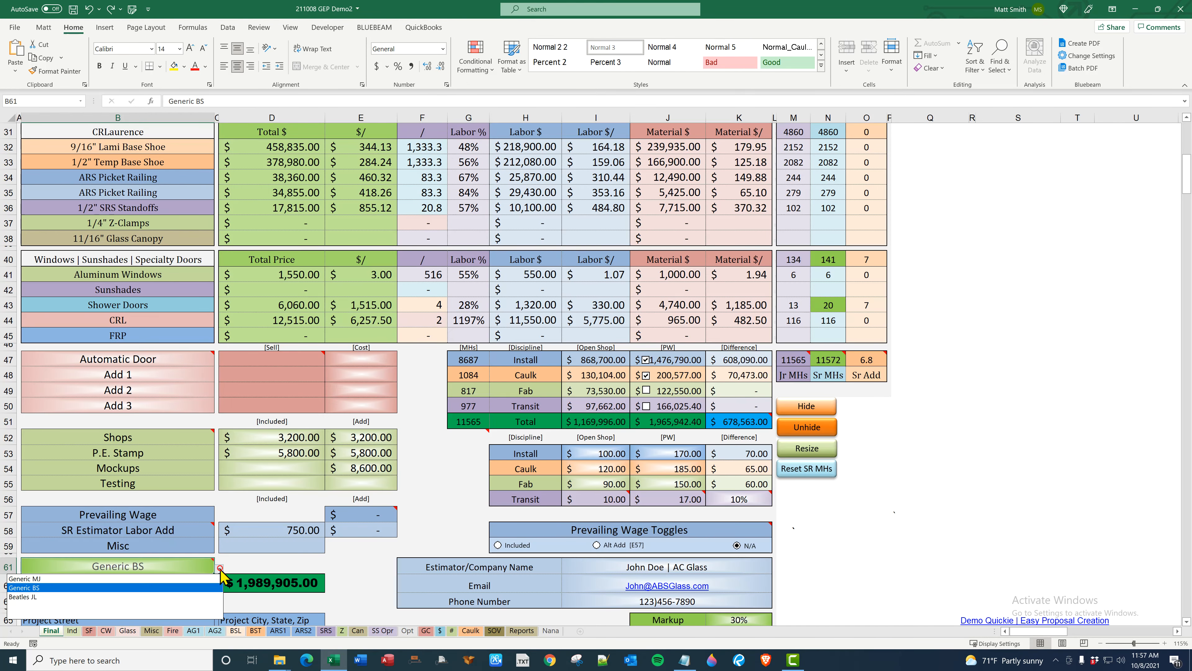
left_click(424, 631)
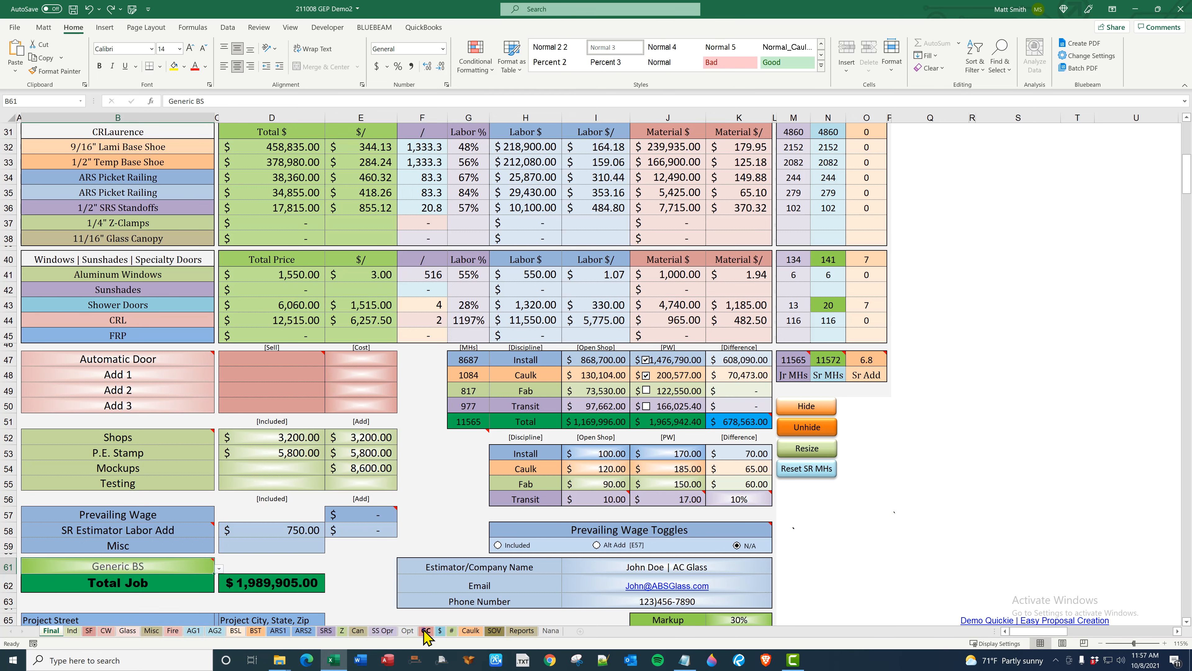
left_click(425, 631)
left_click_drag(61, 145, 58, 187)
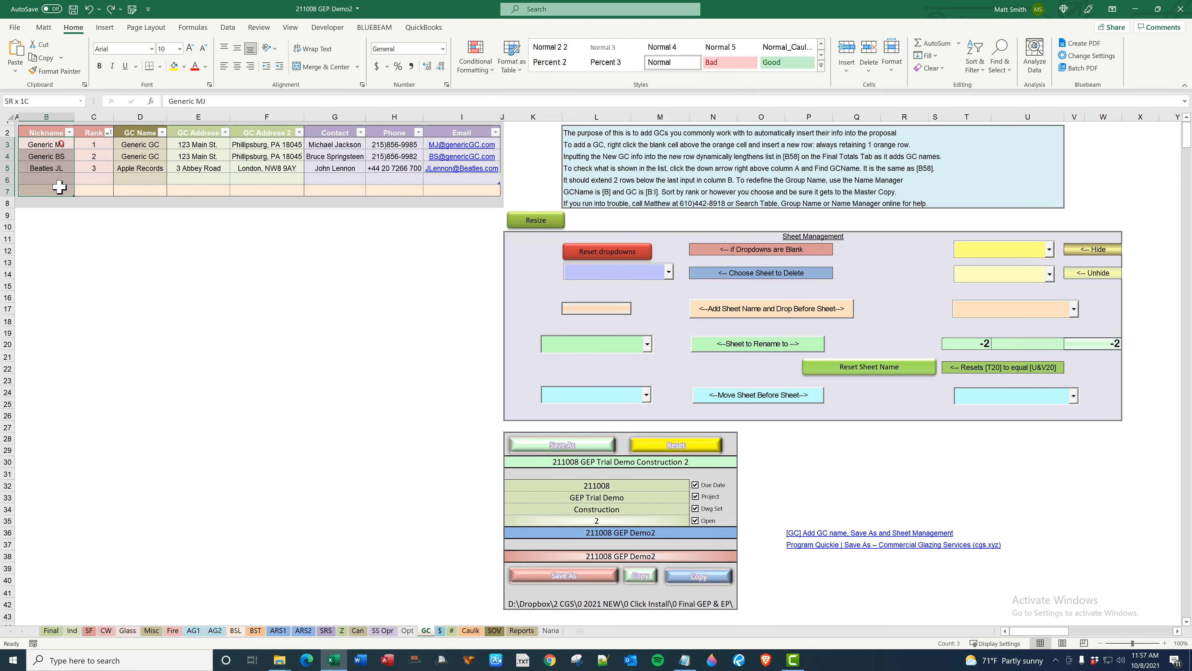
left_click(58, 189)
left_click_drag(71, 189, 471, 189)
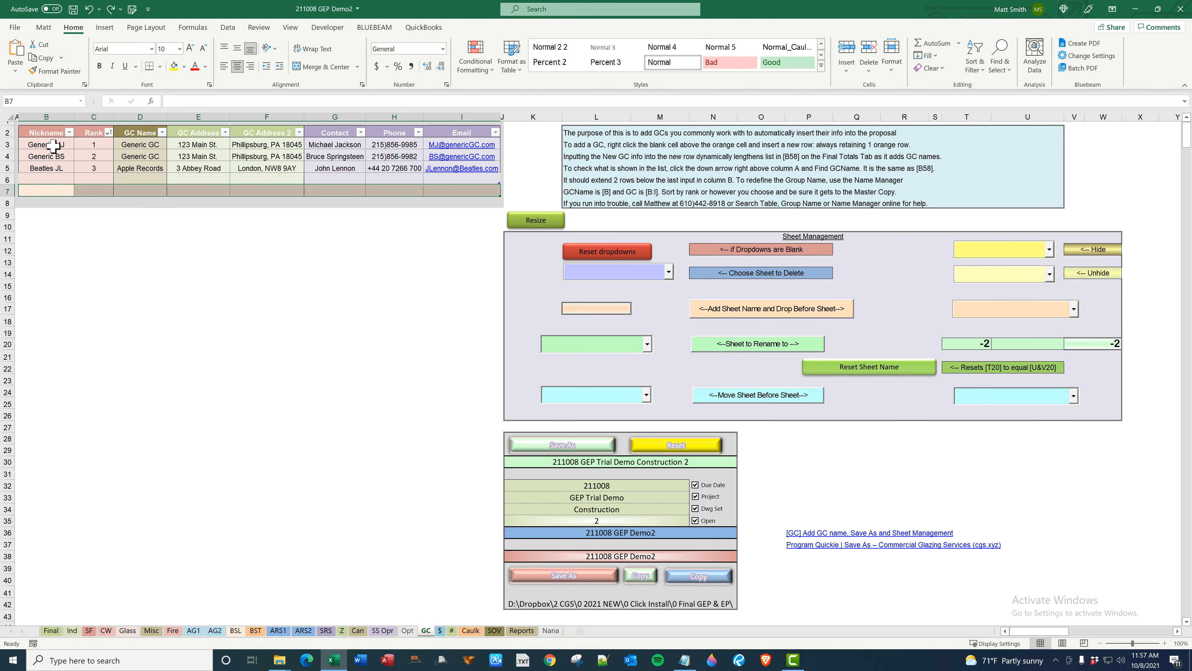
- Insert a table row above the blank row 6 on the GC sheet and enter the new contractor's nickname with rank 1
left_click(58, 179)
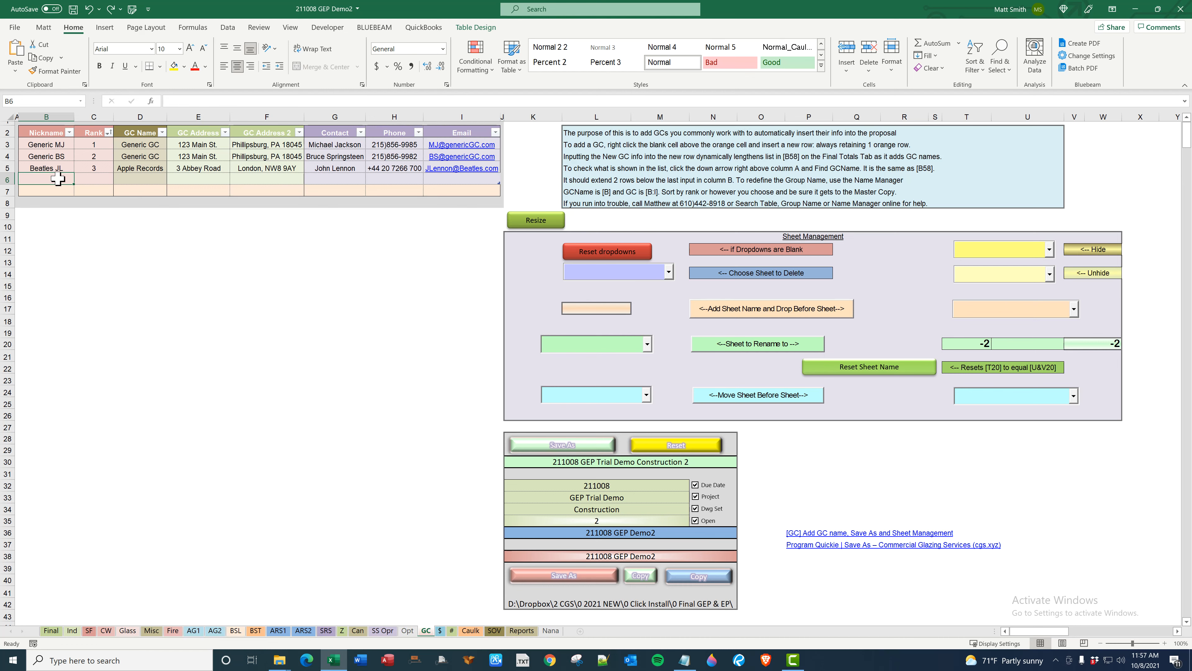
right_click(58, 179)
mouse_move(136, 310)
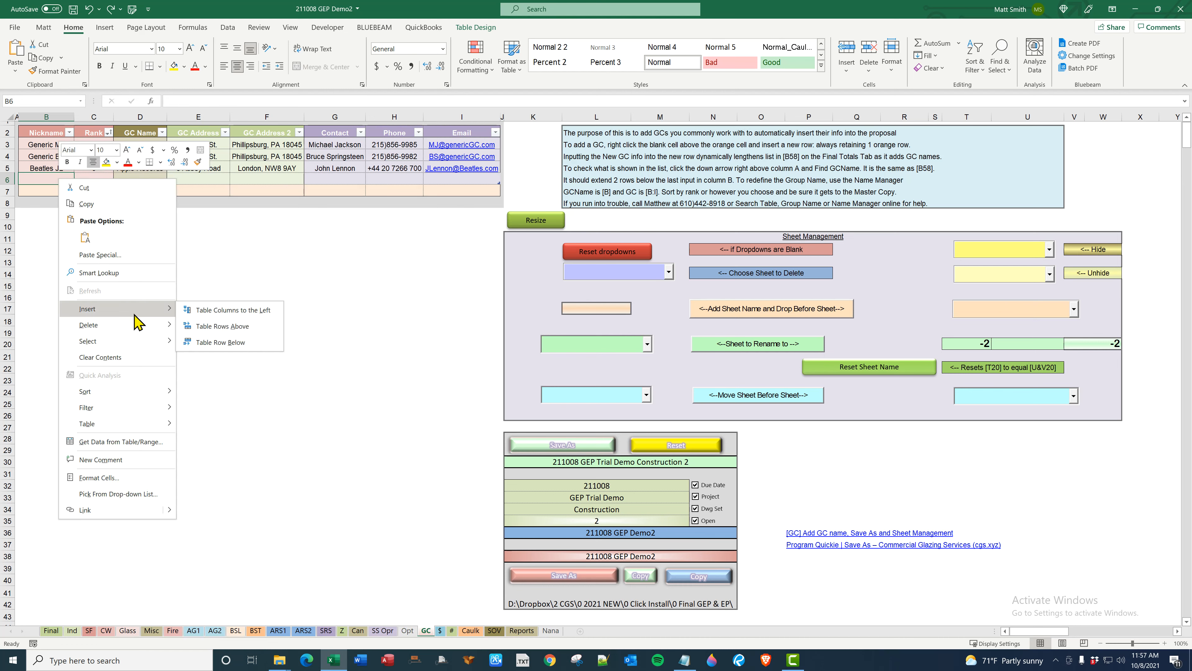
left_click(252, 329)
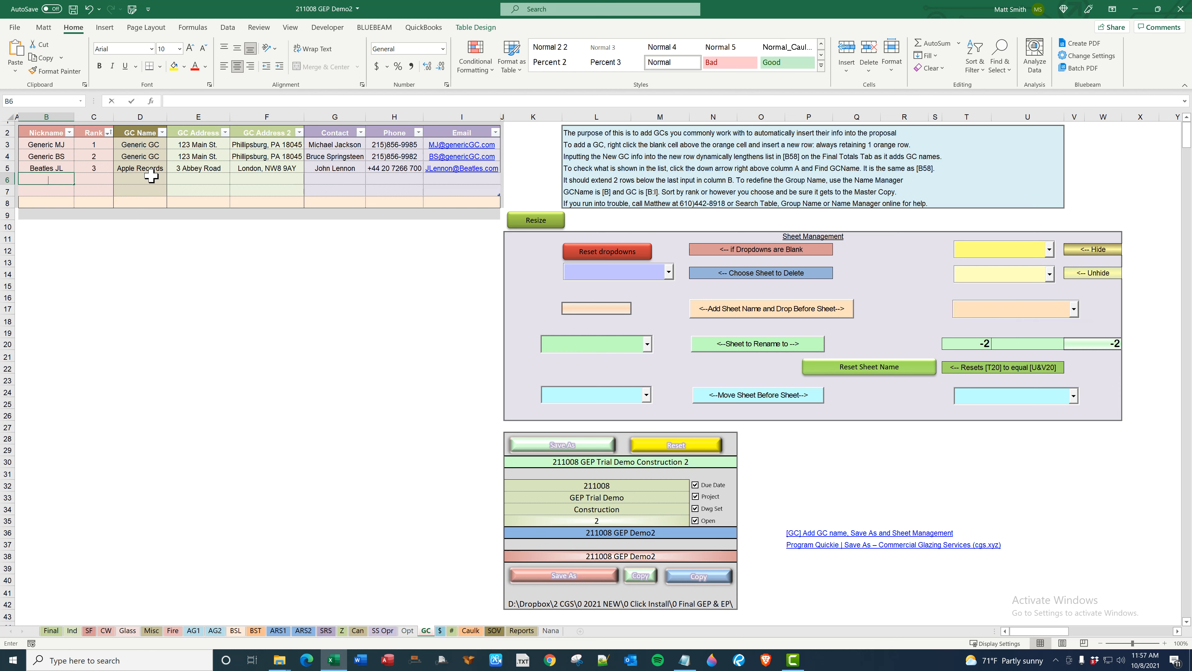
type("Jim")
key("Tab")
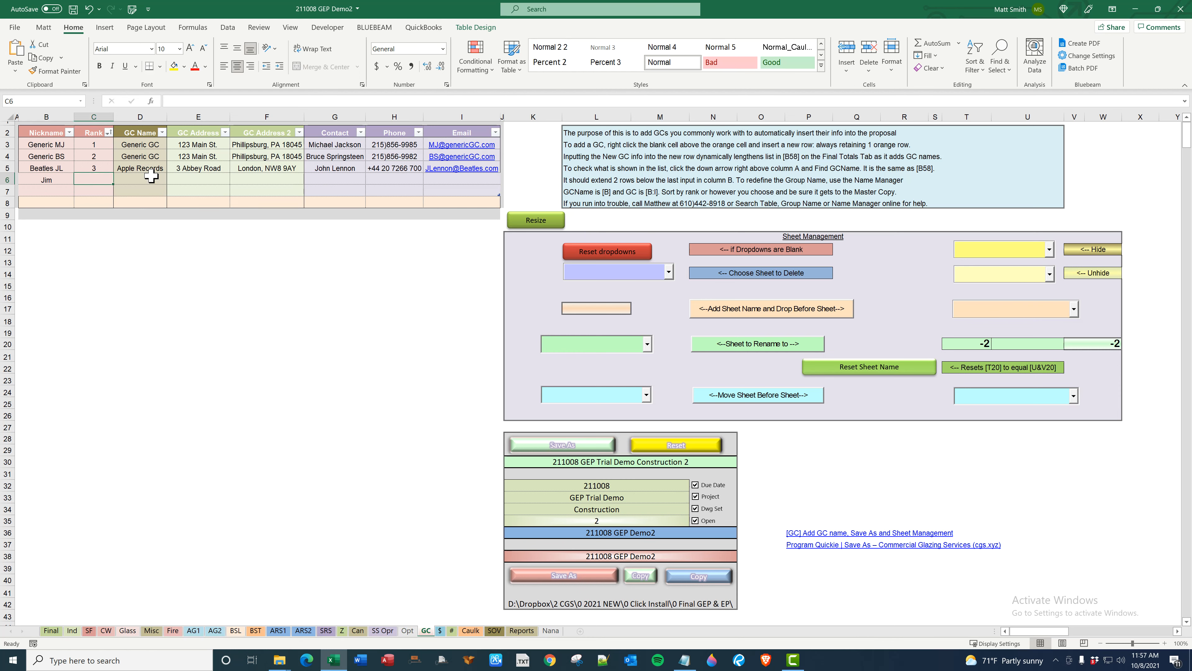
type("1")
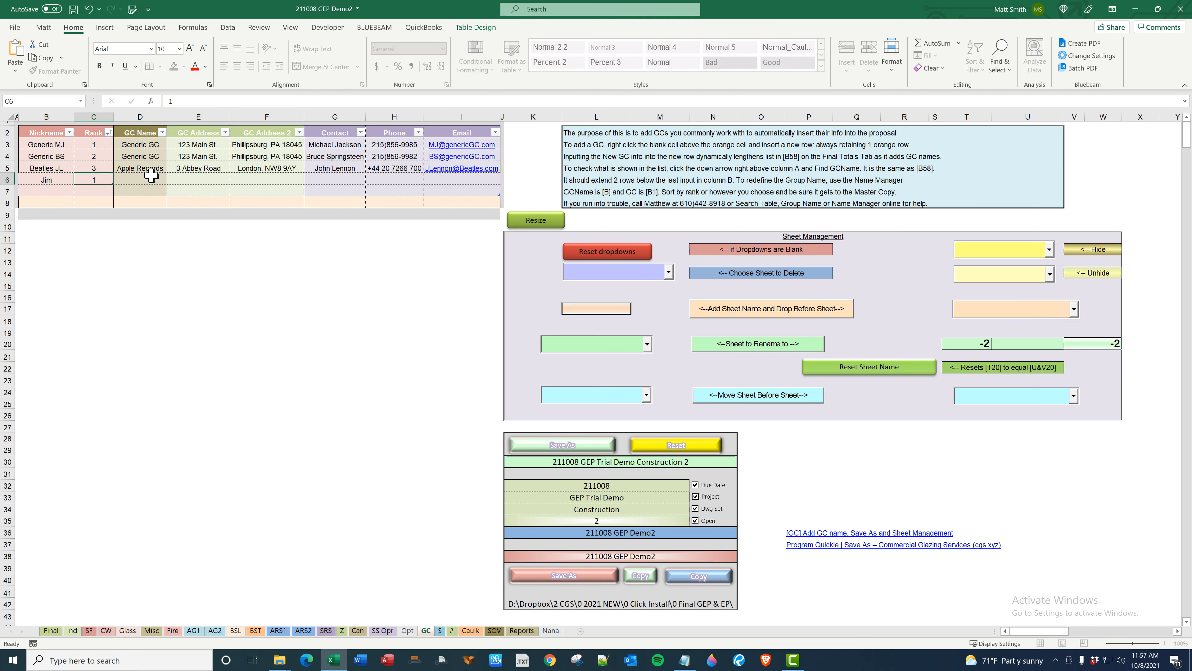
key("Tab")
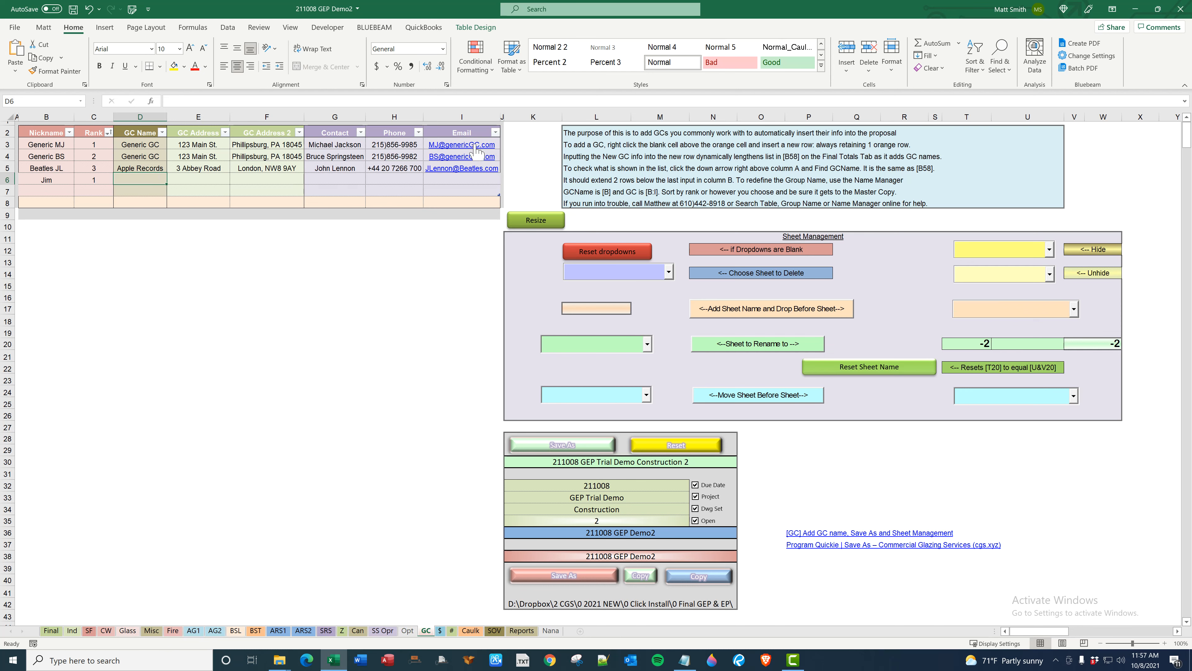
- Examine the GC name, both address fields, contact and phone of the first contractor in the table
left_click(155, 144)
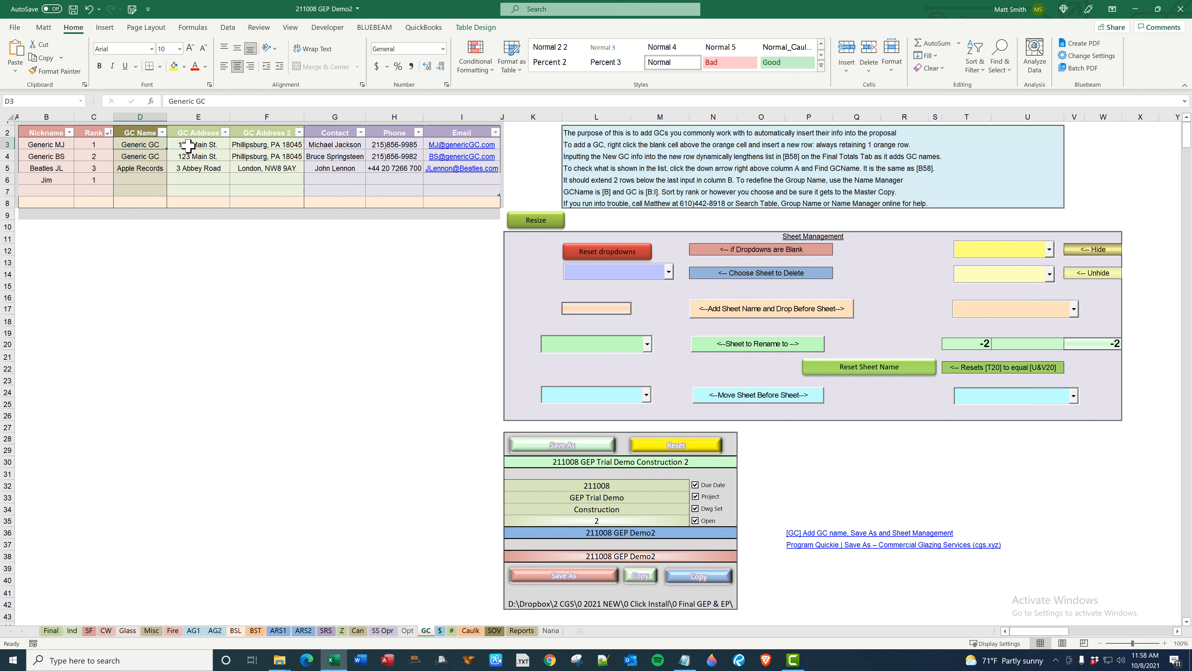
left_click_drag(193, 145, 259, 146)
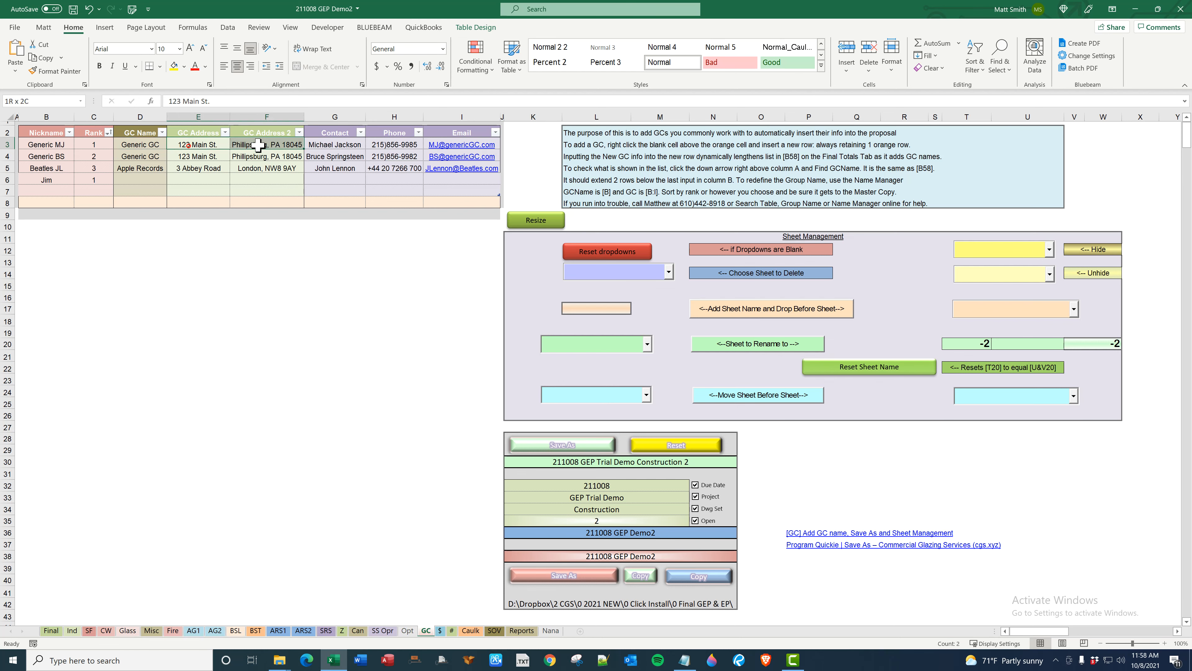
left_click(348, 145)
left_click(391, 144)
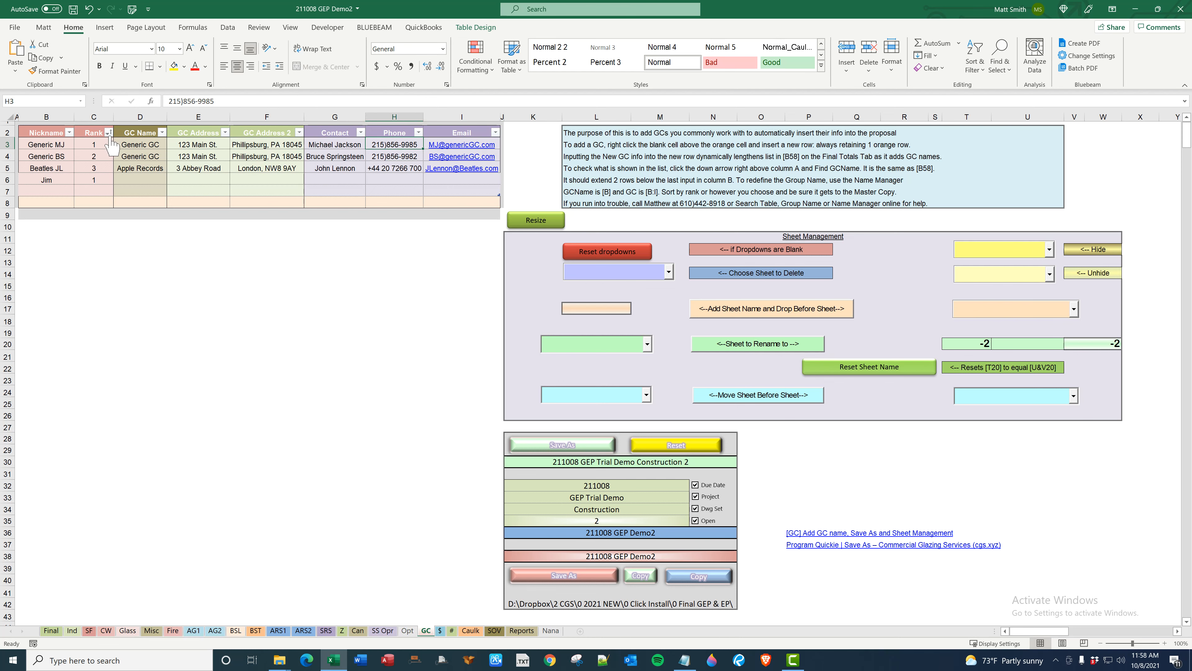
- Sort the contractor table by Rank from smallest to largest
left_click(105, 146)
left_click(108, 133)
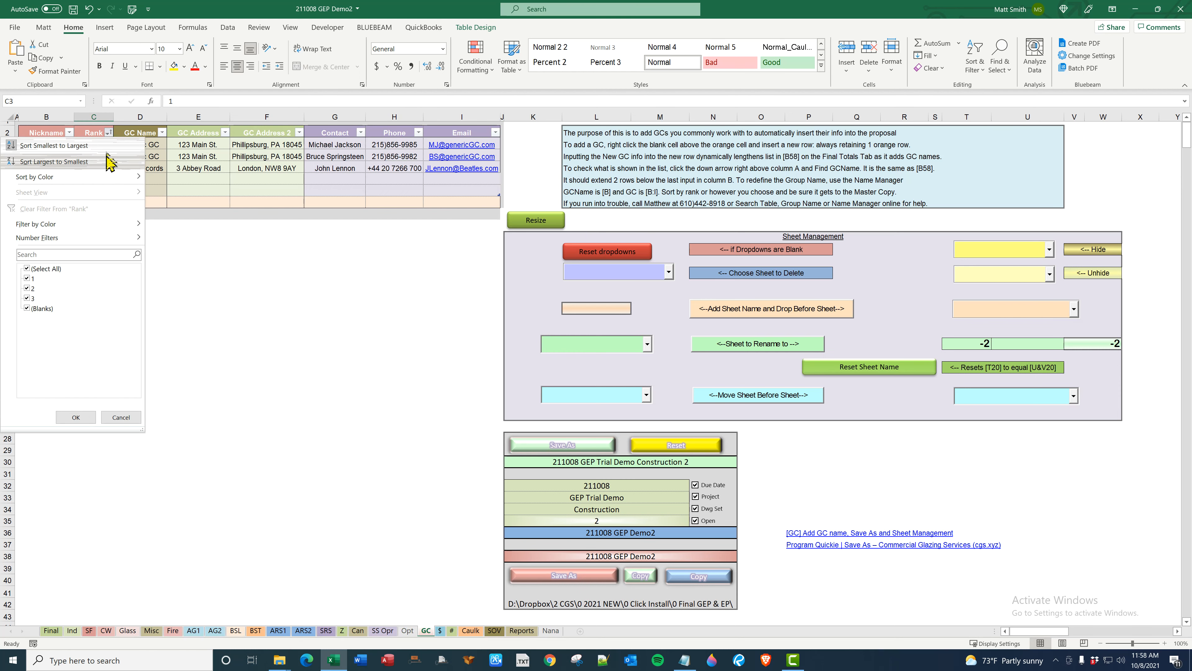
left_click(42, 145)
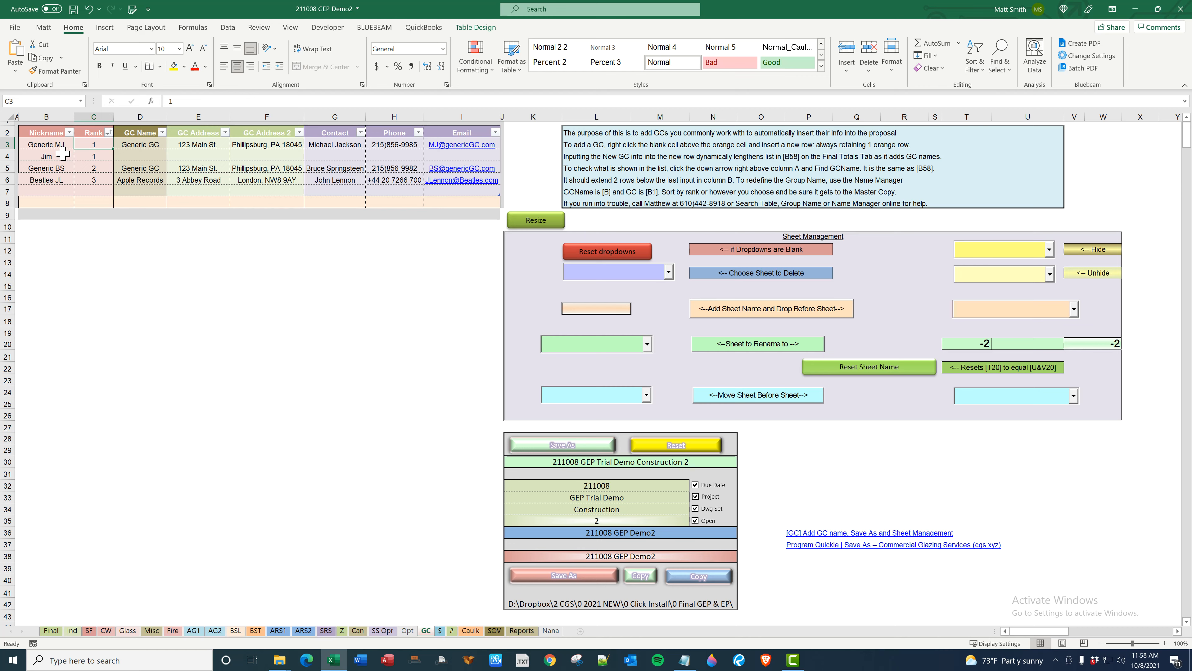
- Choose the newly added contractor nickname in cell B61 of the Final sheet
left_click(50, 630)
left_click(220, 569)
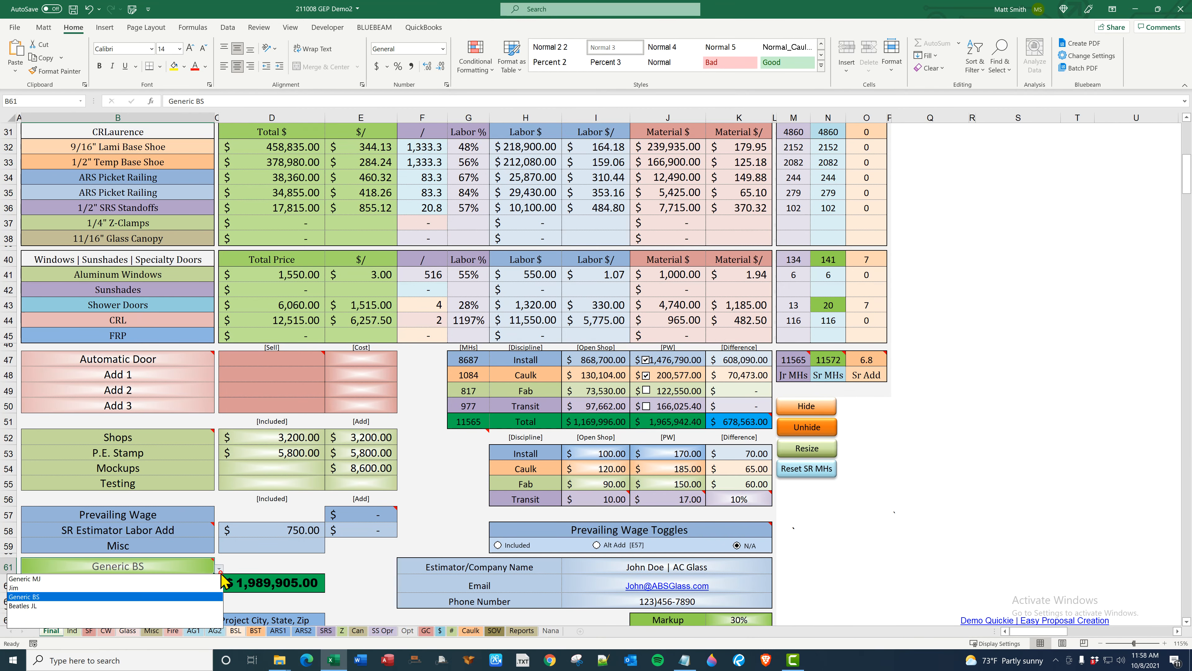
left_click(106, 593)
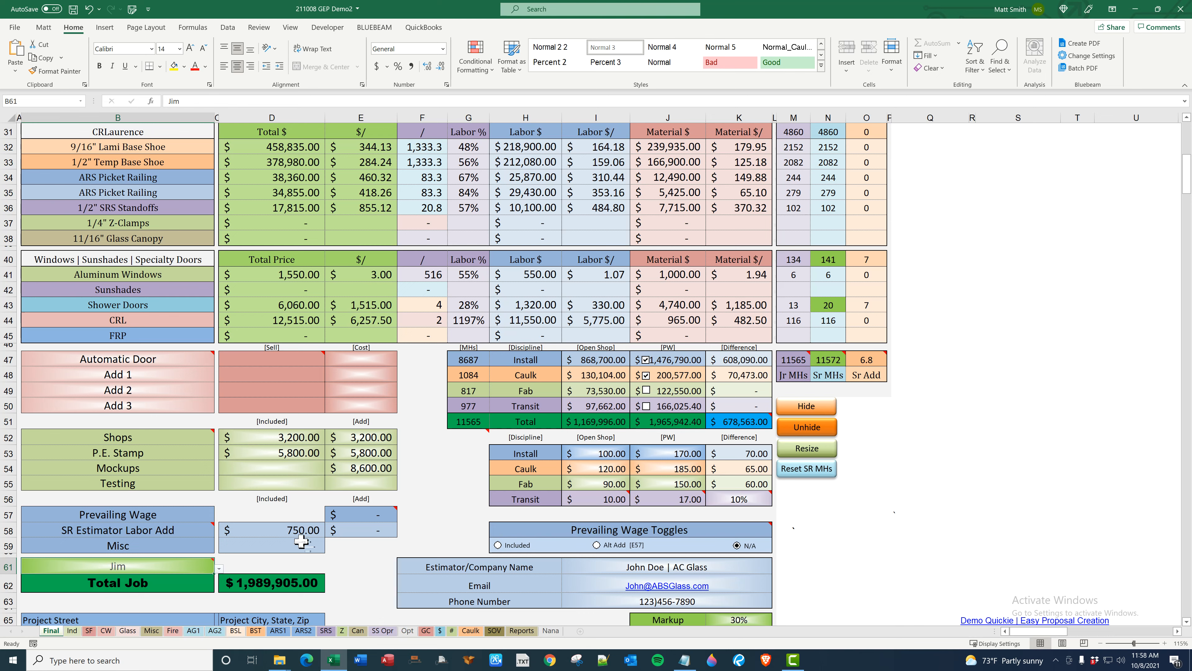
- Look over the Save As block on the GC sheet and the matching block beside the totals on the Final sheet
left_click(433, 631)
left_click(957, 473)
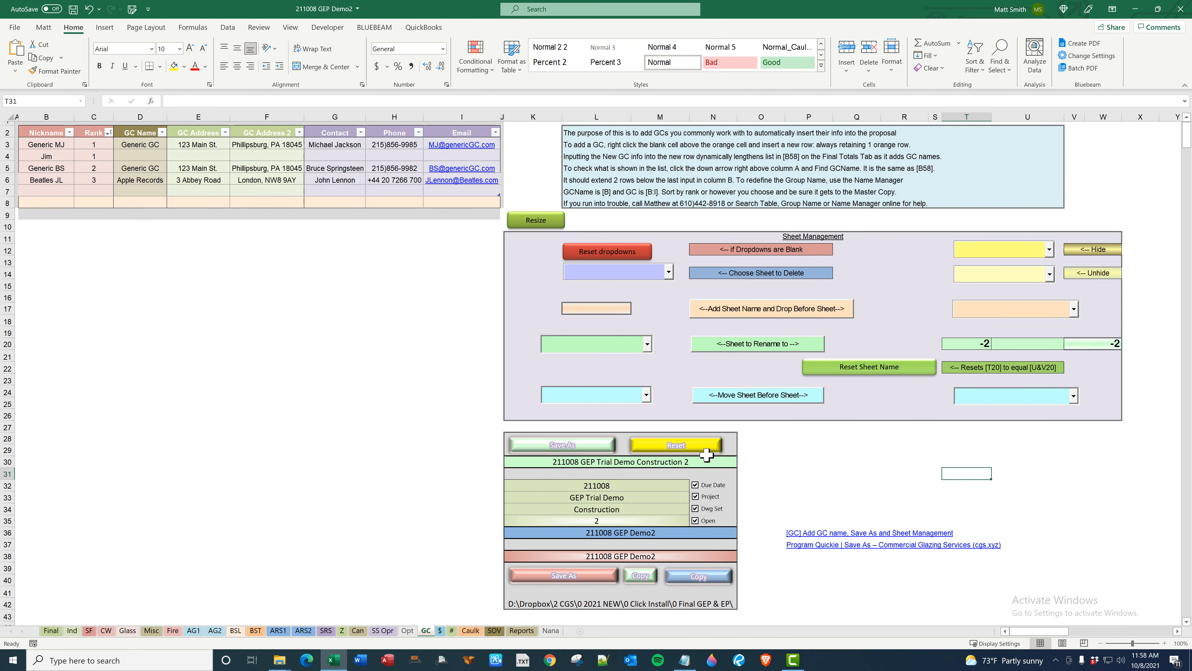
scroll(707, 454, "down", 2)
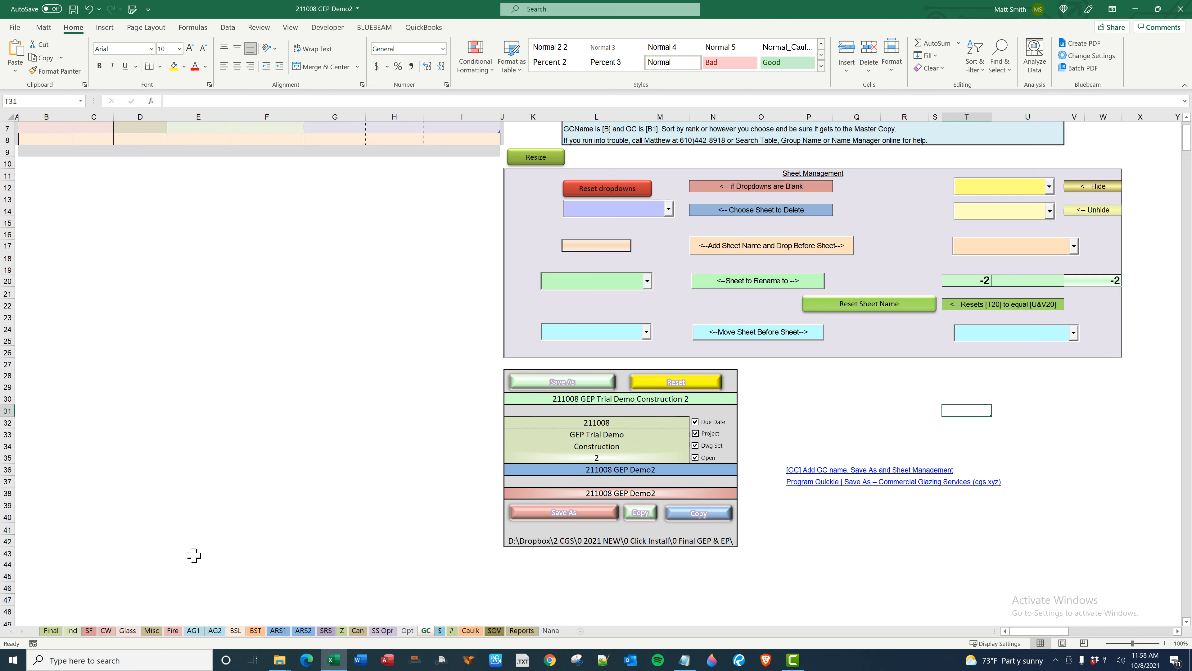
left_click(51, 631)
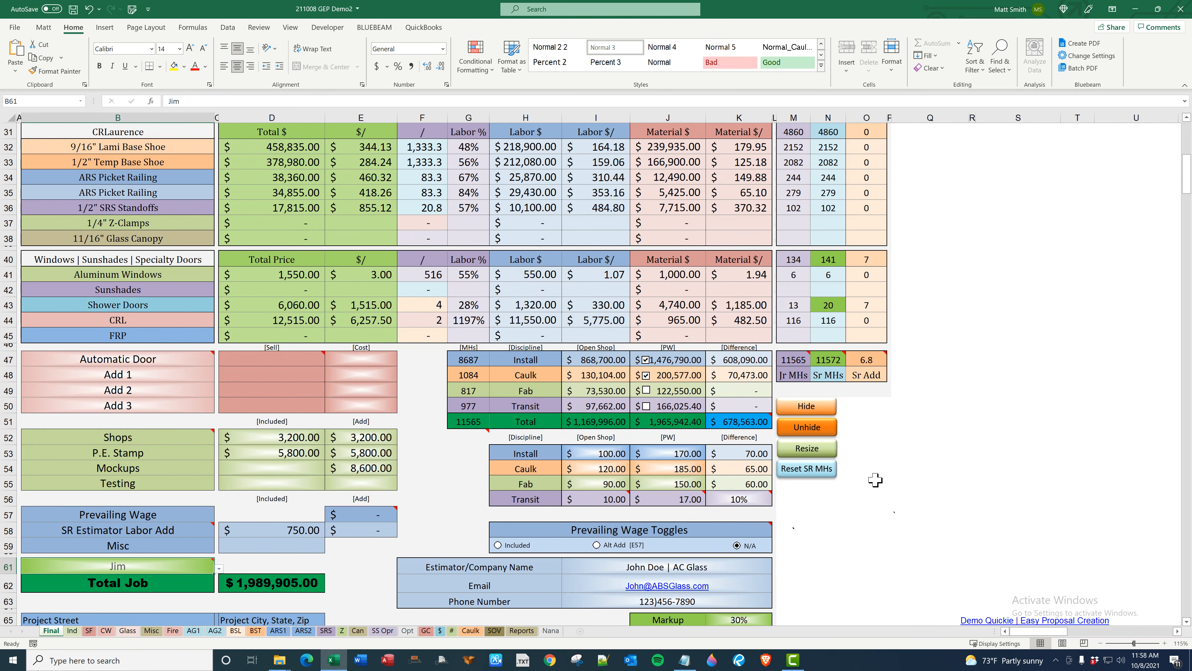
scroll(905, 482, "up", 10)
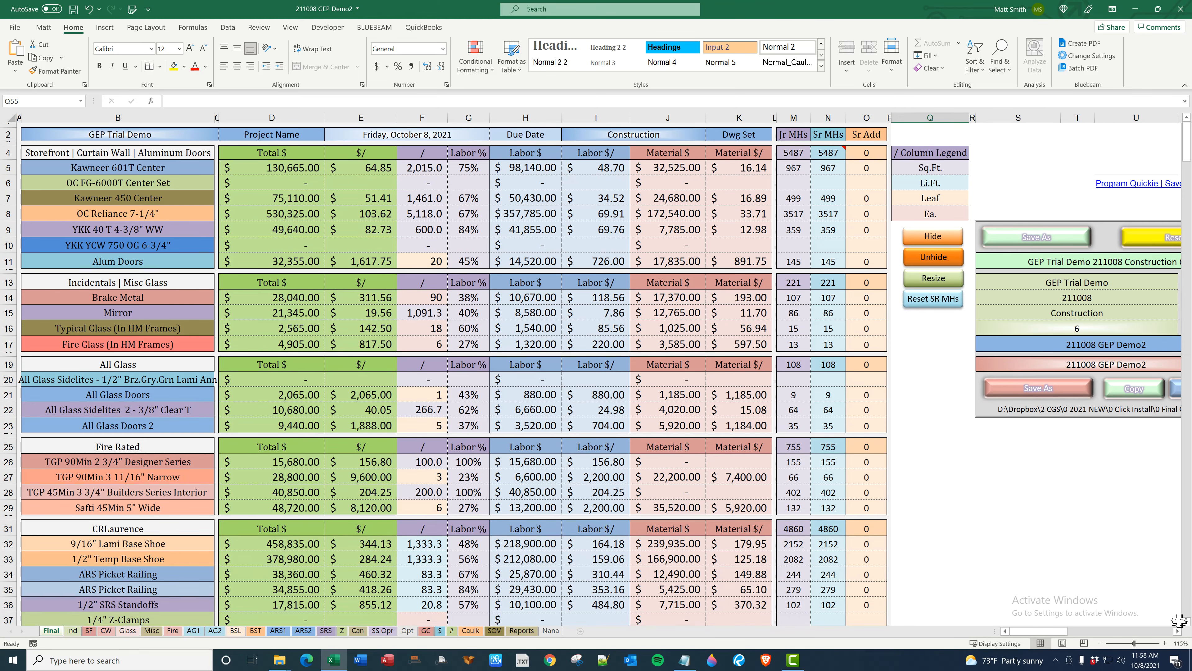
left_click(1177, 630)
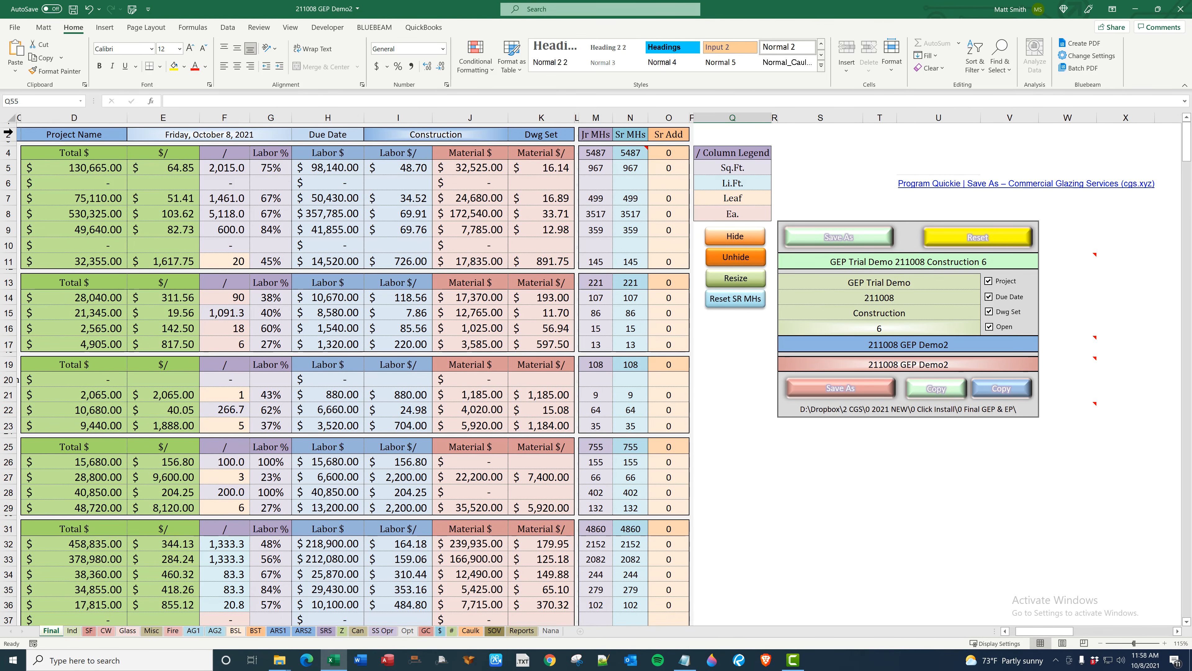
- Examine the project, due date and drawing set parts of the file name and the header cells that feed them
left_click(907, 286)
left_click(944, 298)
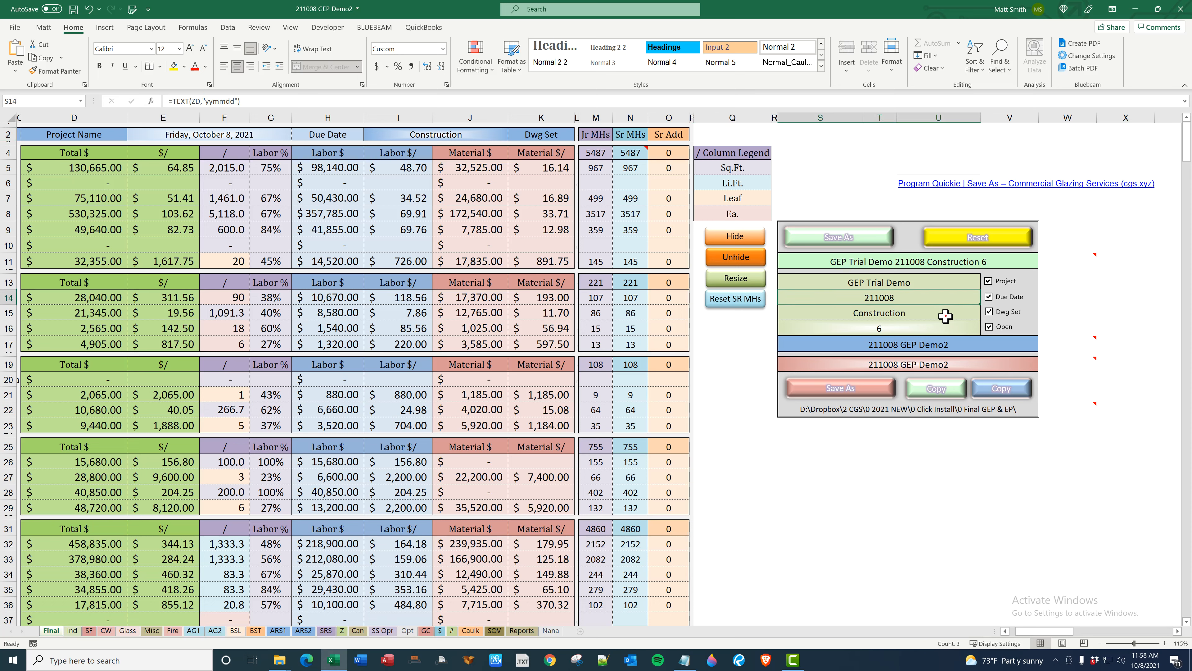
left_click(405, 133)
left_click(211, 137)
left_click(412, 136)
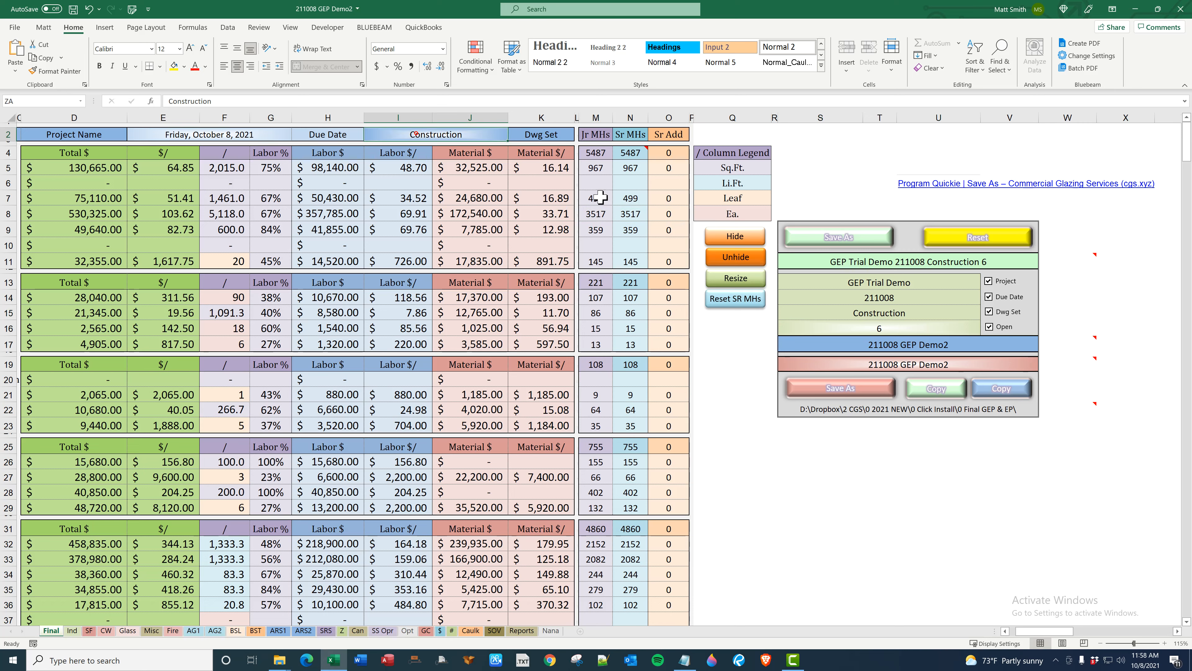
- Set the open field of the file name in the Final sheet's Save As block to 6232
left_click(893, 330)
type("6232")
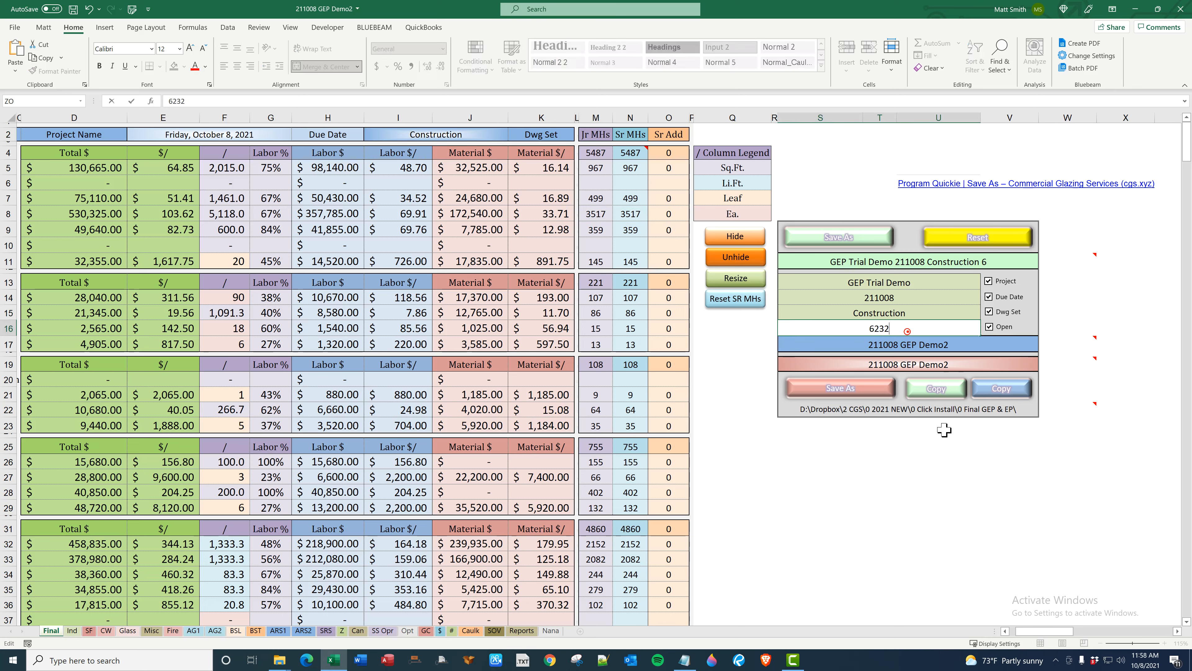
left_click(926, 460)
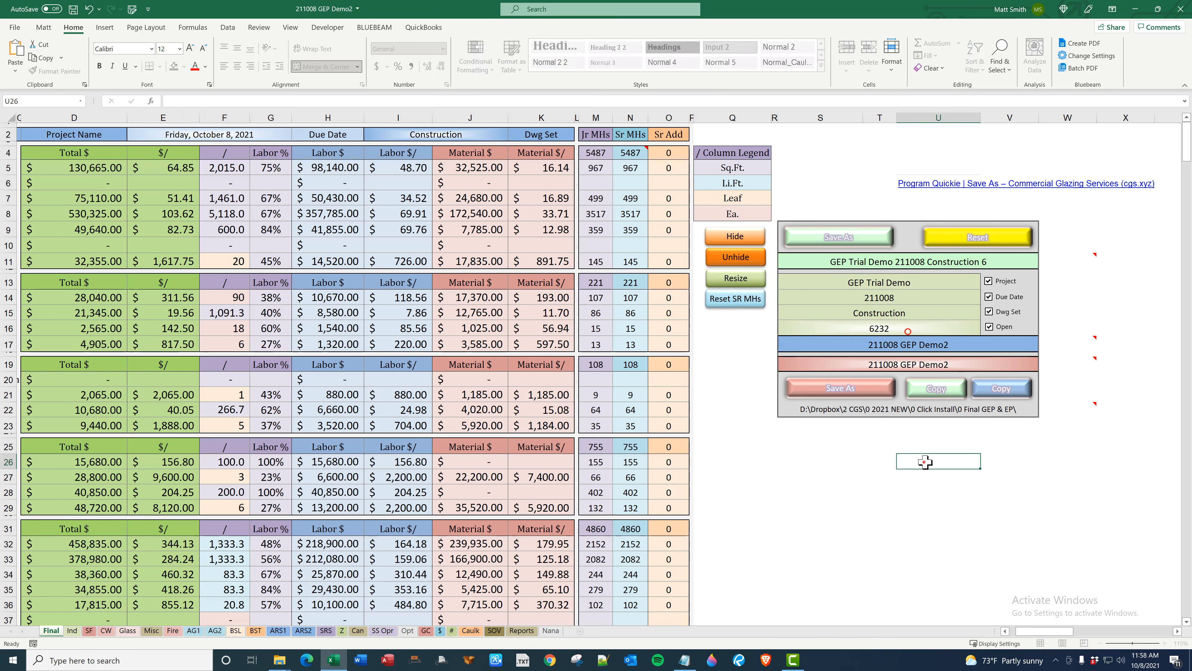
- Exclude Due Date, Dwg Set and Open from the generated file name, keeping only Project
left_click(989, 297)
left_click(989, 311)
left_click(990, 326)
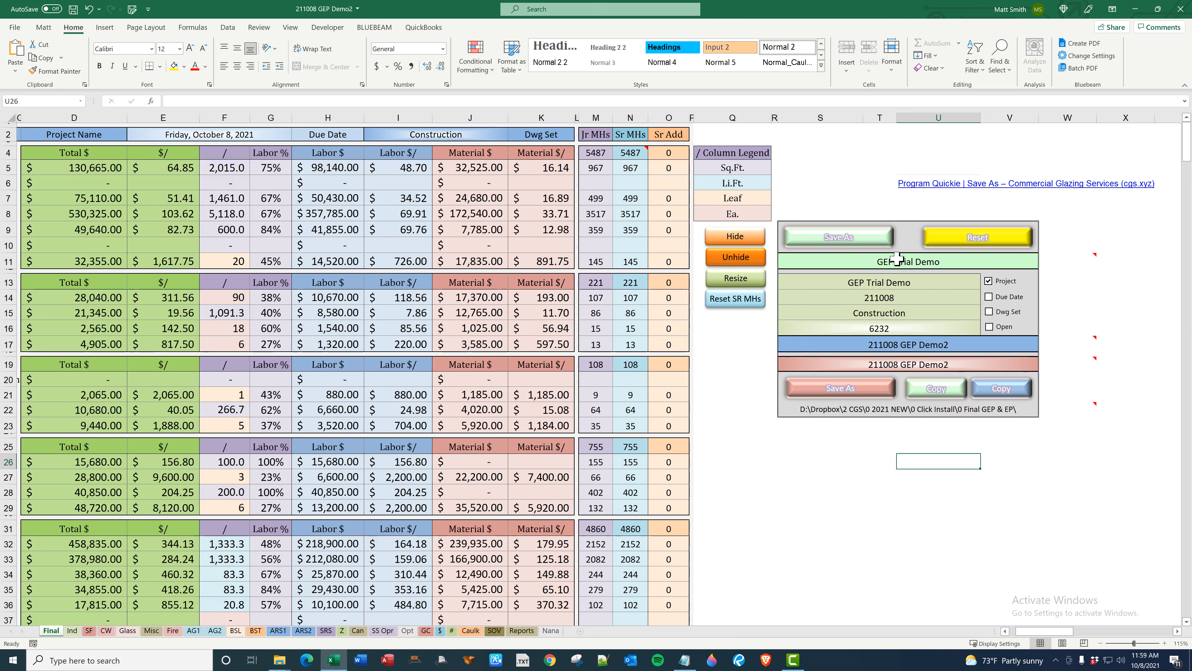
- Inspect the current file name, the save folder path and the formula of the generated file name
left_click(920, 345)
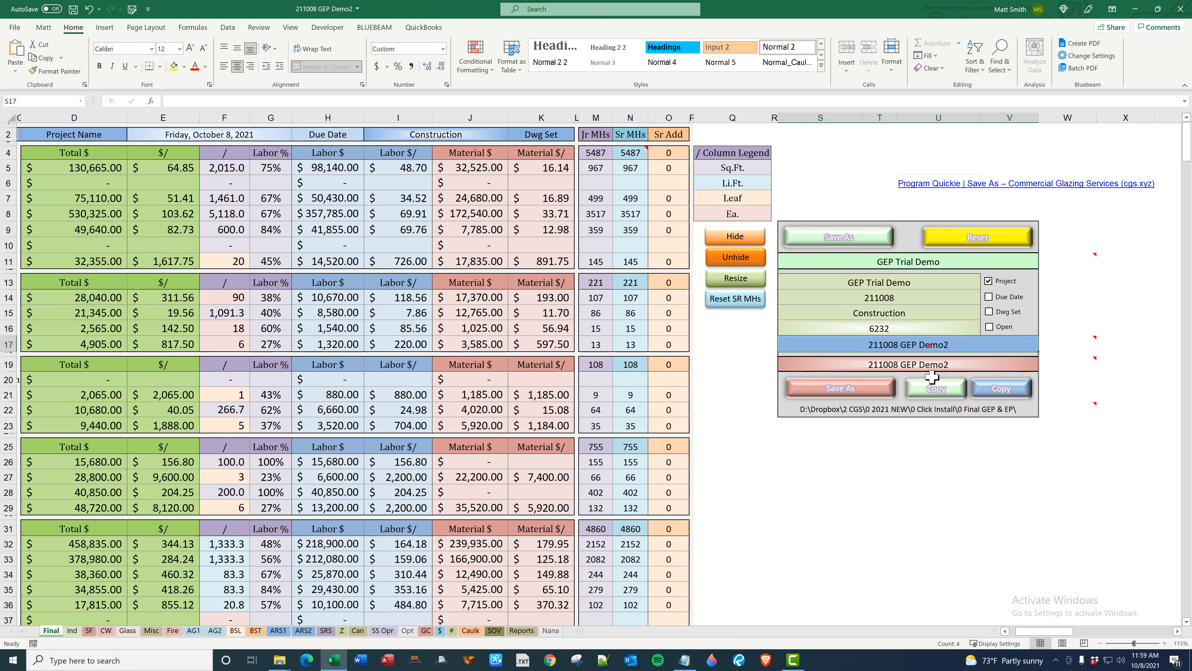
left_click(902, 411)
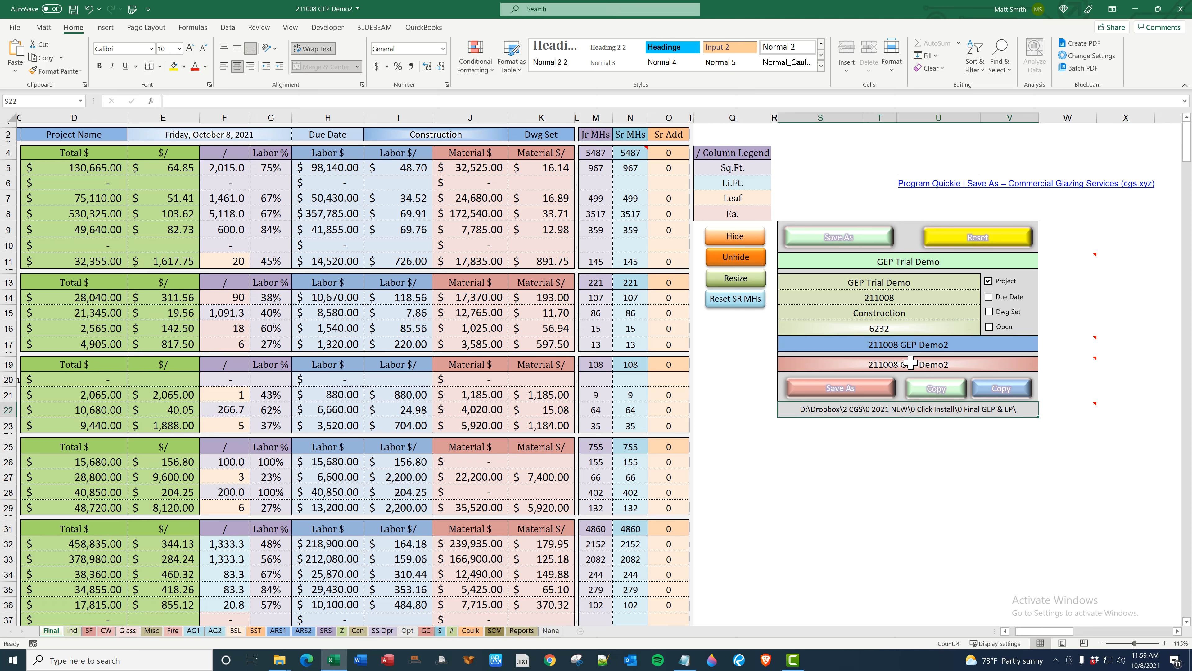
left_click(910, 262)
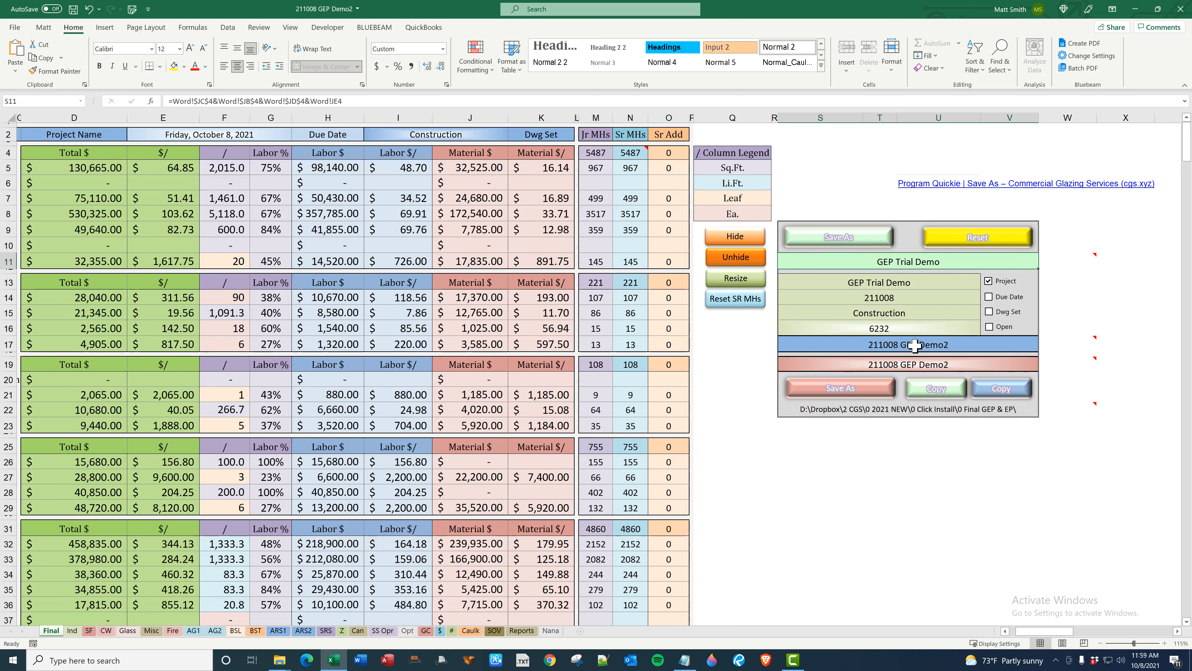
- Copy the generated name GEP Trial Demo into the red save name cell, followed by the current file name 211008 GEP Demo2
left_click(914, 364)
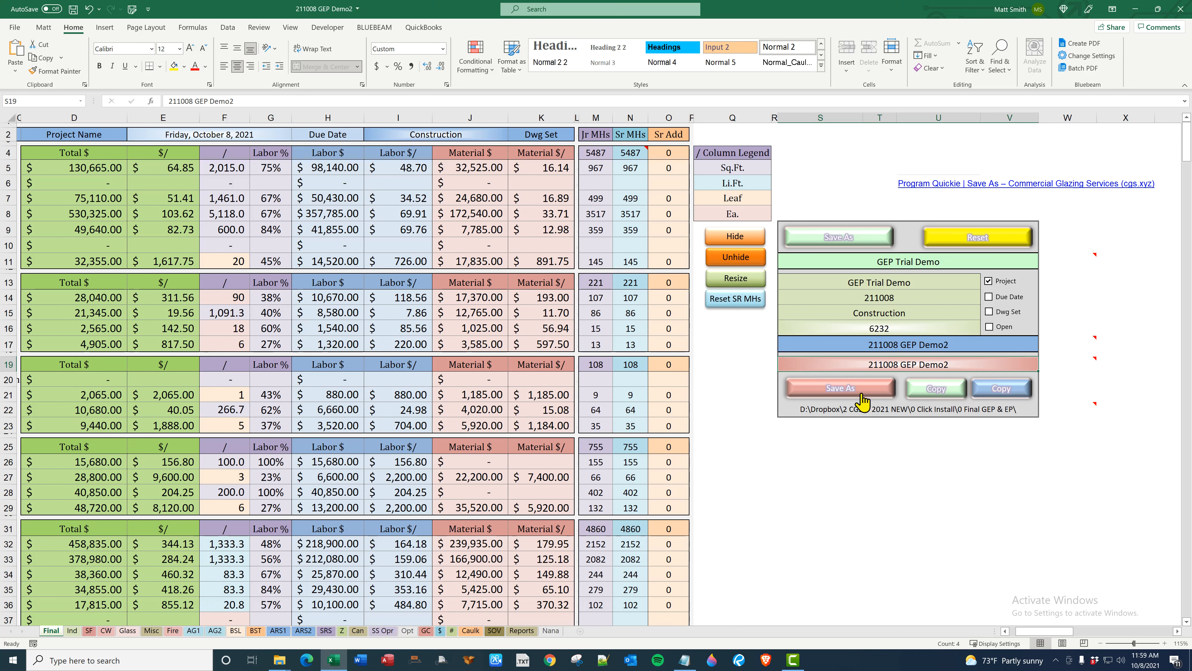
left_click(946, 390)
left_click(994, 390)
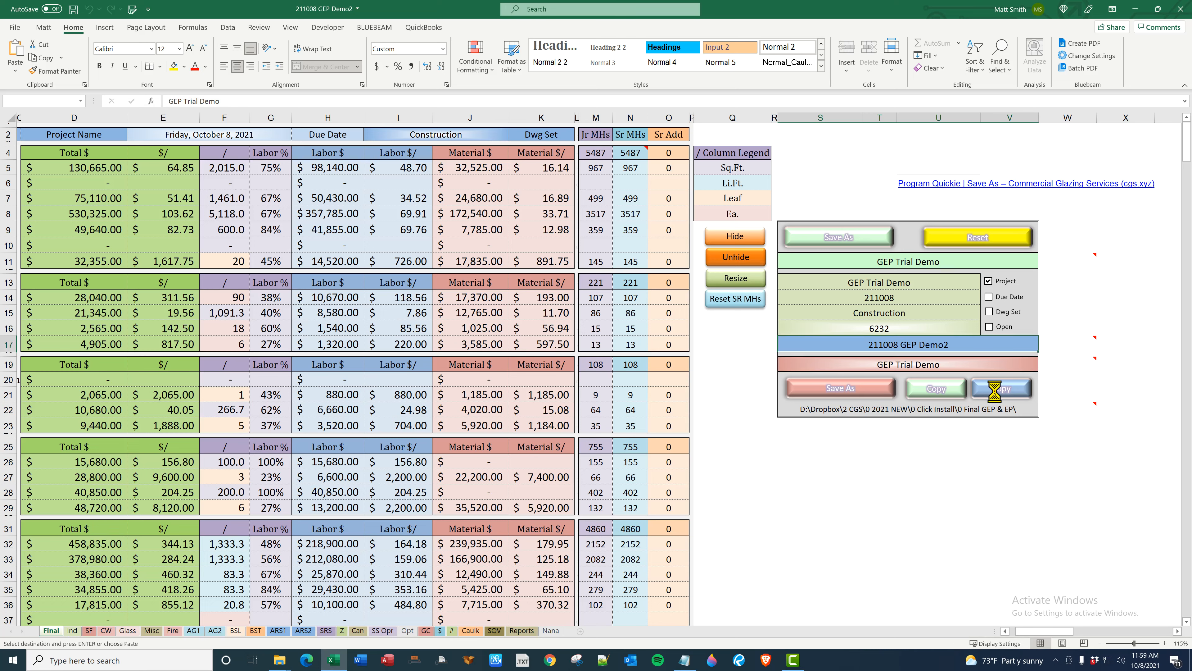
- Append adsfdsfads to the file name 211008 GEP Demo2 in the Final sheet's red save name cell
double_click(956, 368)
type("adsfdsfads")
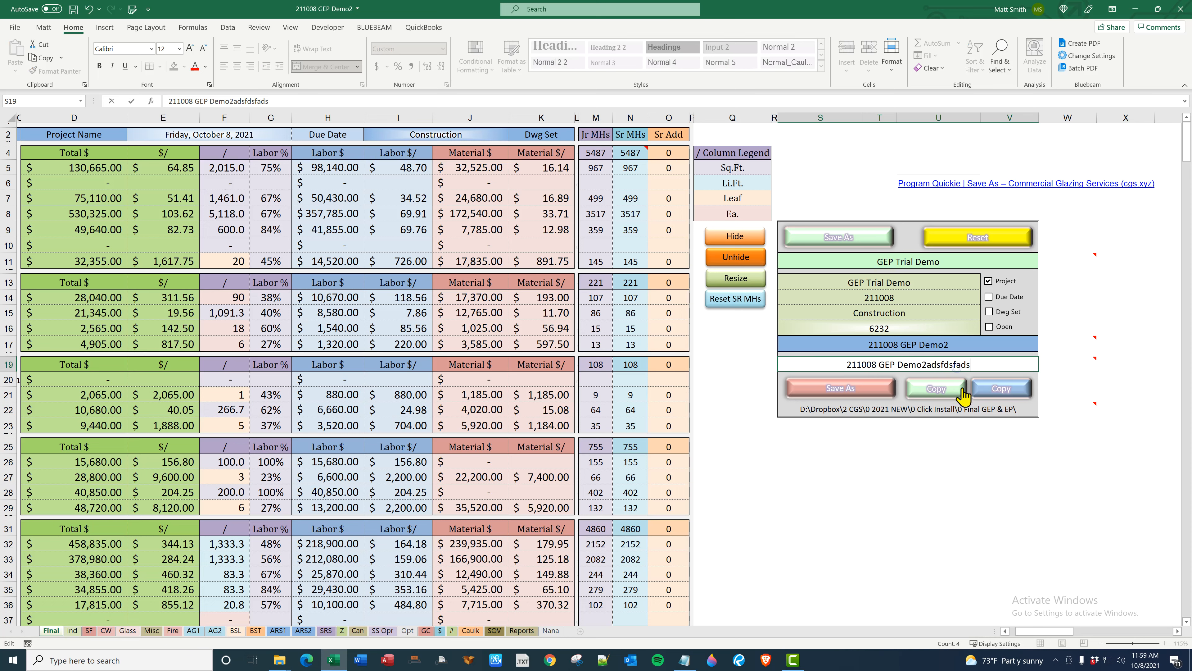
left_click(921, 447)
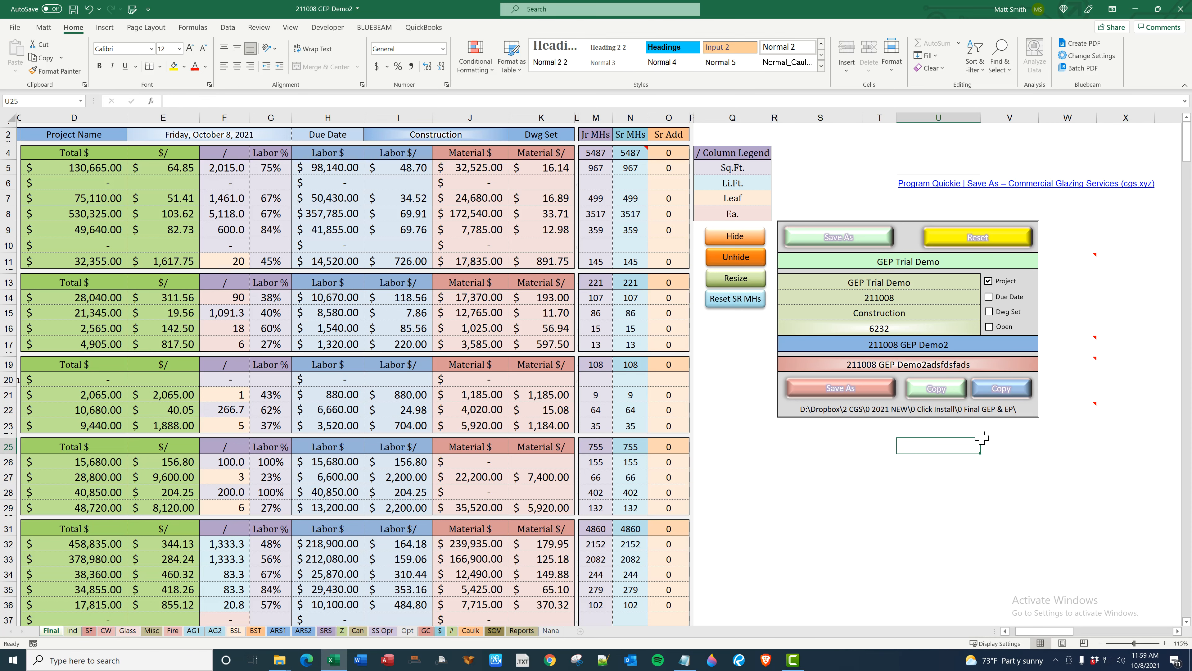
- Include Due Date, Dwg Set and Open in the generated file name and inspect the formula of its date part
left_click(989, 296)
left_click(989, 311)
left_click(988, 326)
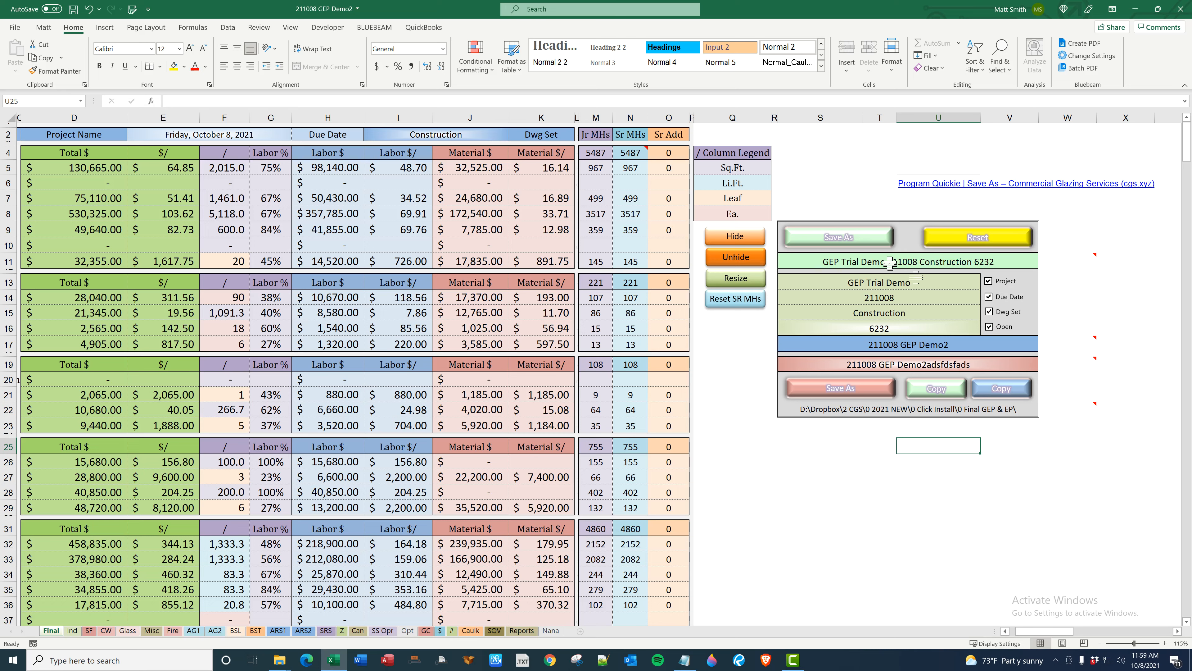
left_click(884, 297)
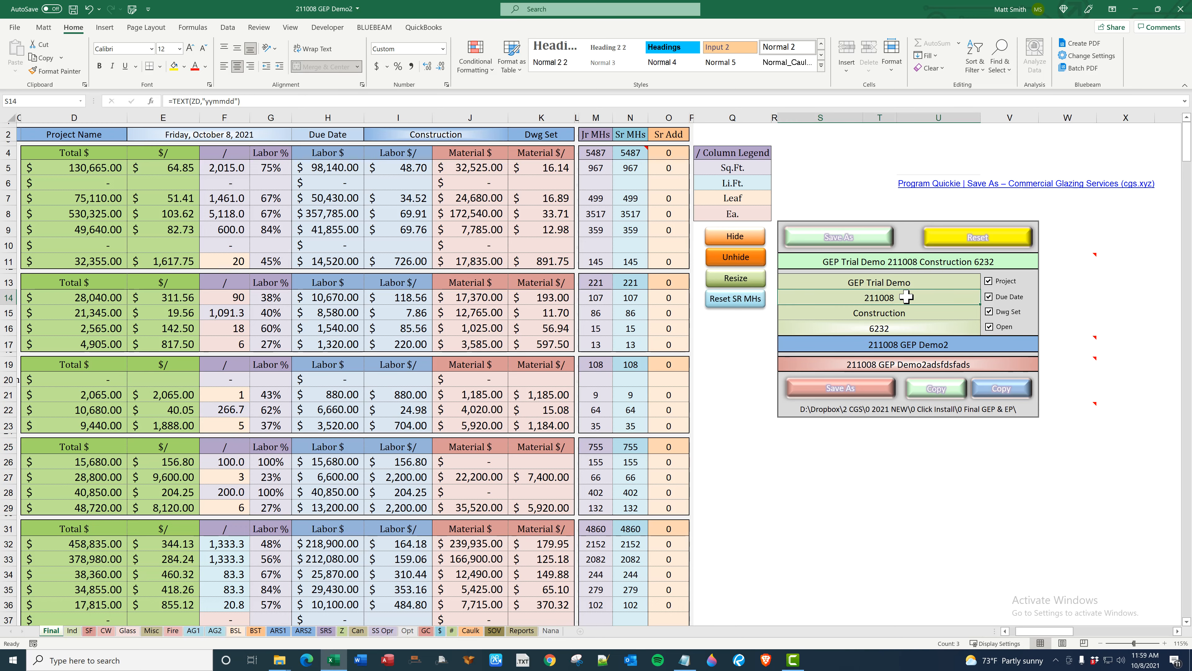
- Set the GC sheet's red save name to 211008 GEP Demo3, and bring up its save folder chooser without saving
left_click(426, 630)
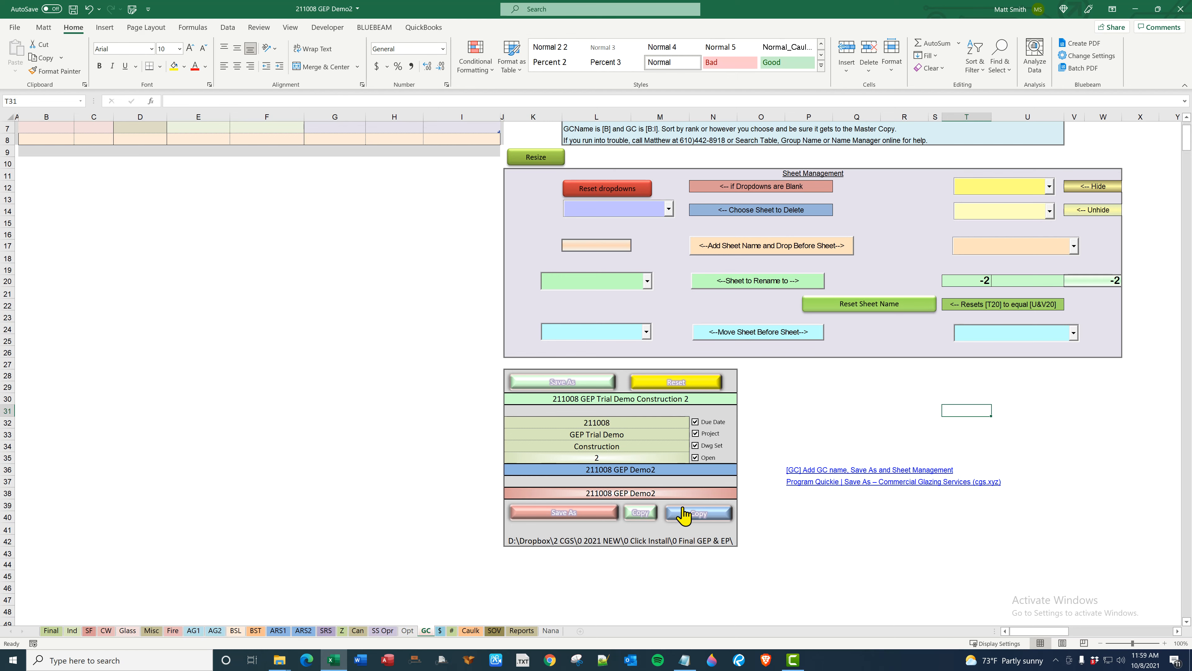
double_click(662, 493)
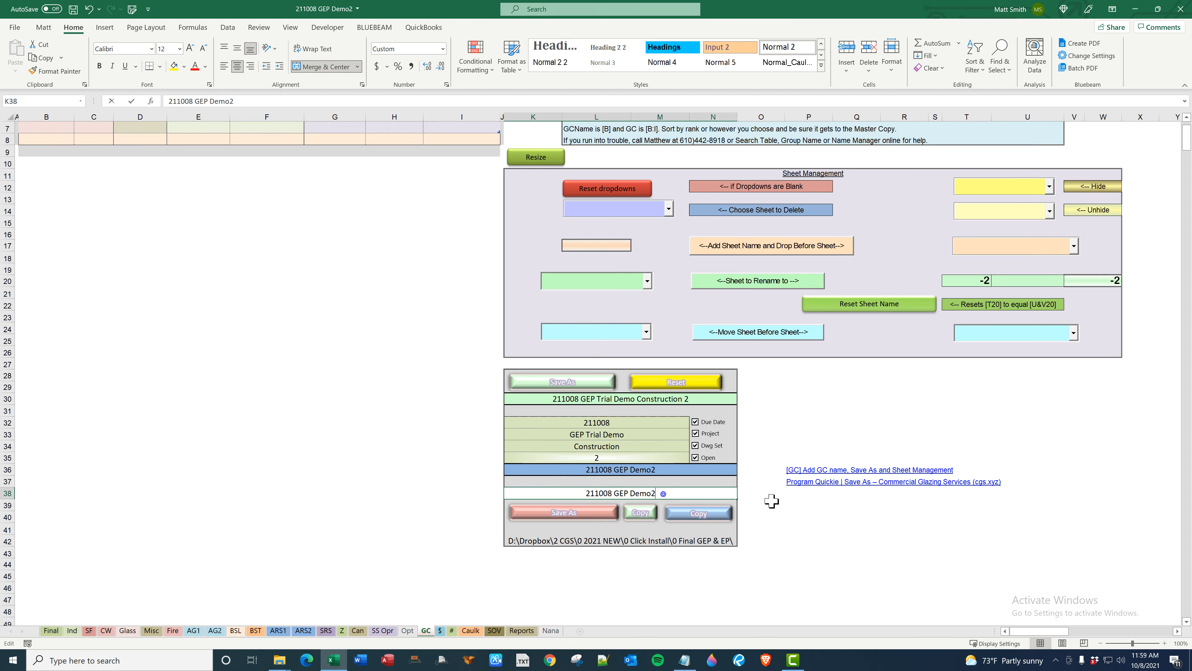
key("BackSpace")
type("3")
key("Return")
left_click(547, 516)
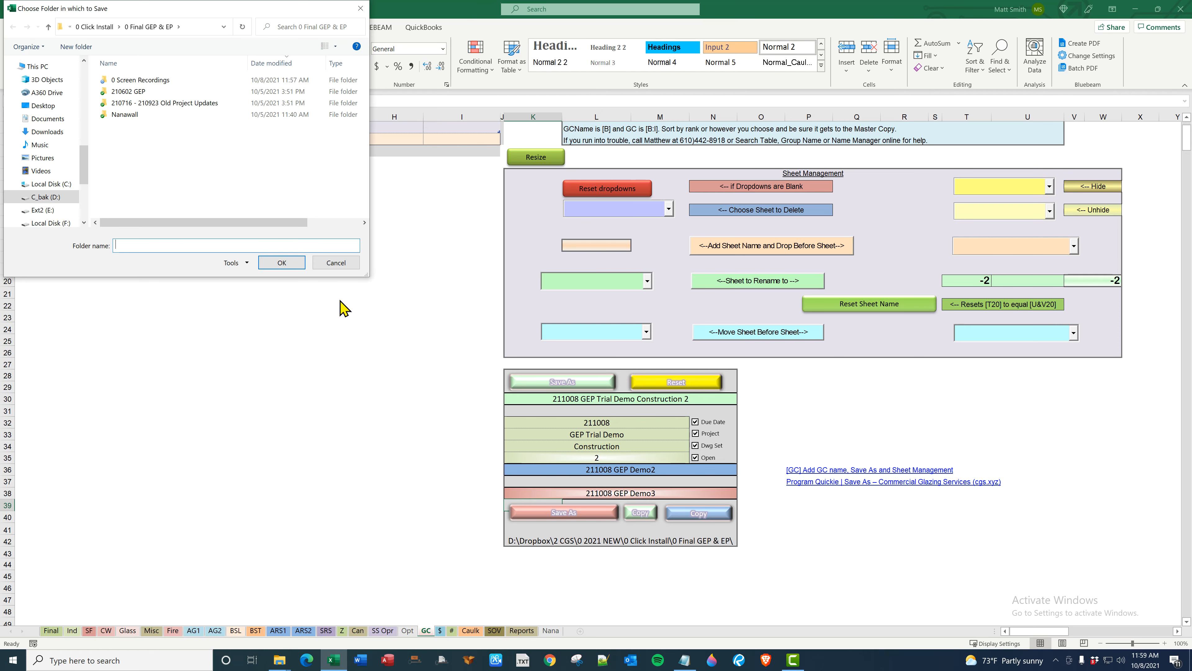
left_click(336, 262)
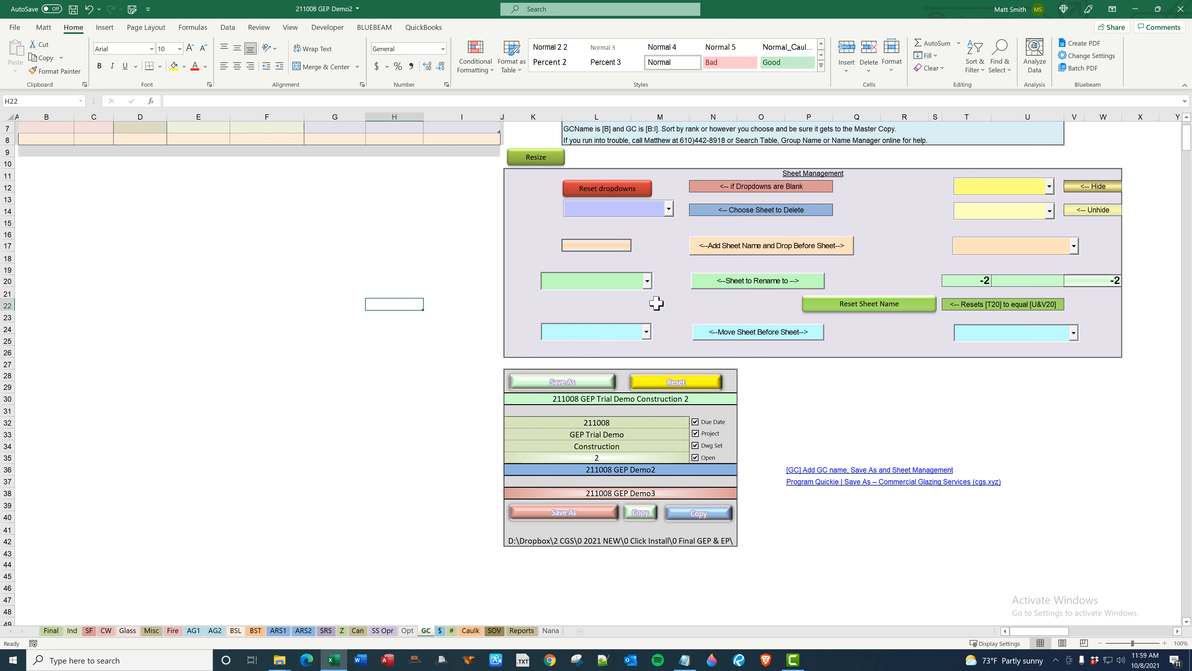
left_click(1050, 187)
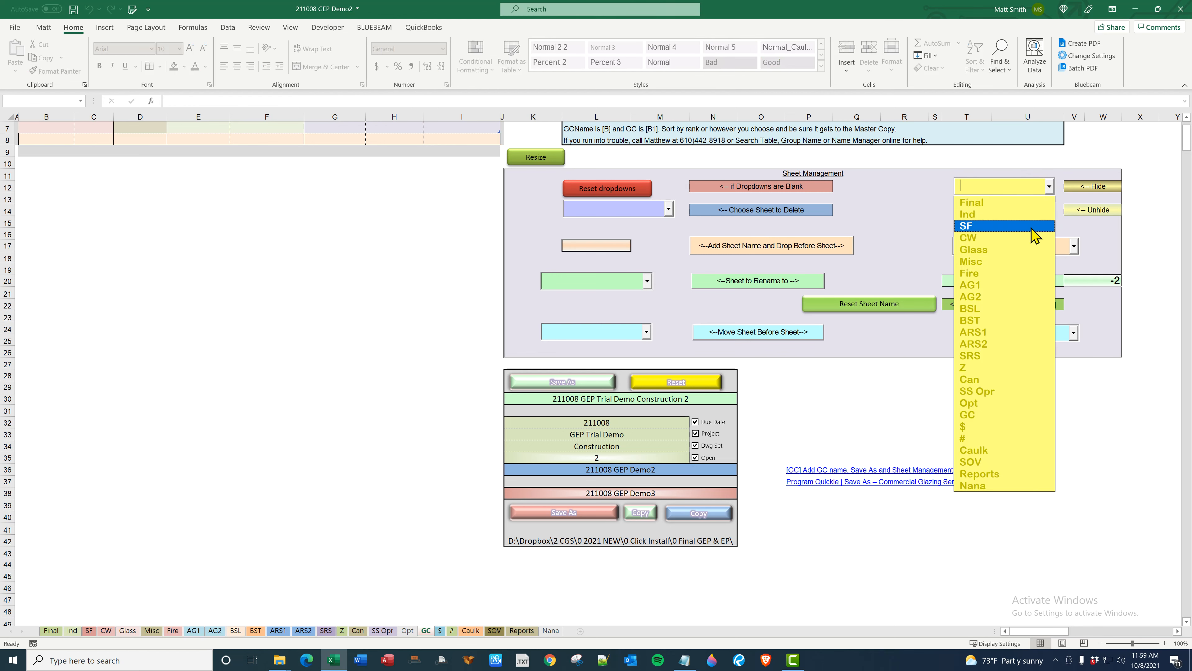
left_click(1049, 186)
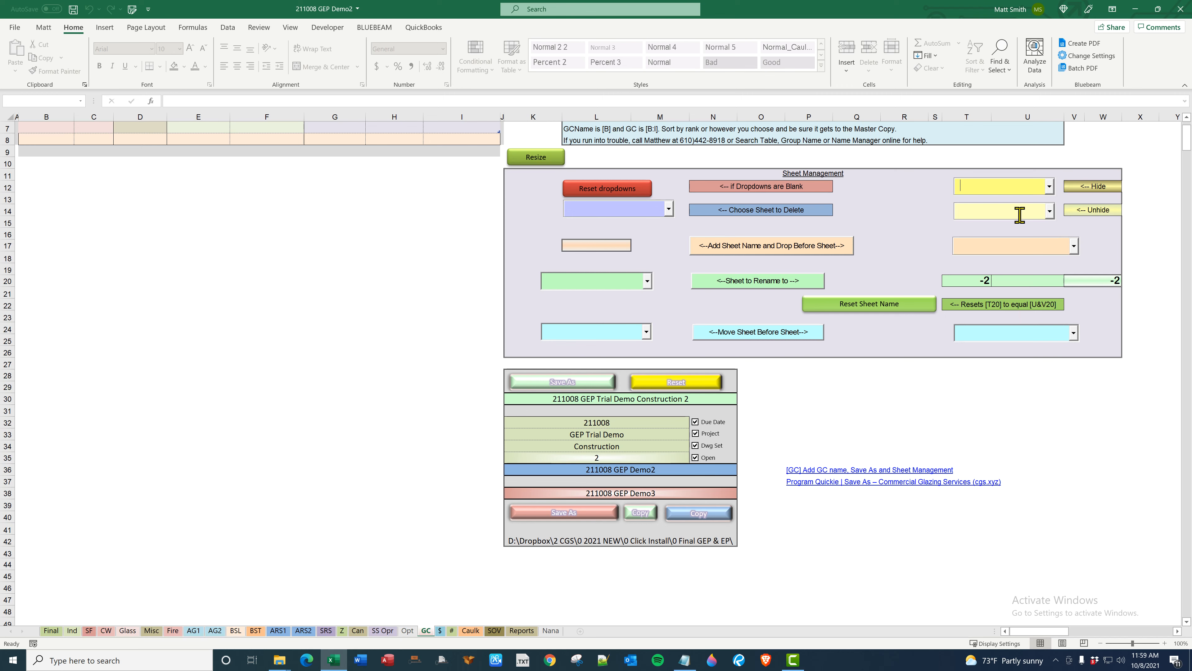
left_click(666, 210)
left_click(665, 210)
- Add a new sheet named ewqr before the Ind sheet through the GC sheet's Sheet Management block
left_click(609, 245)
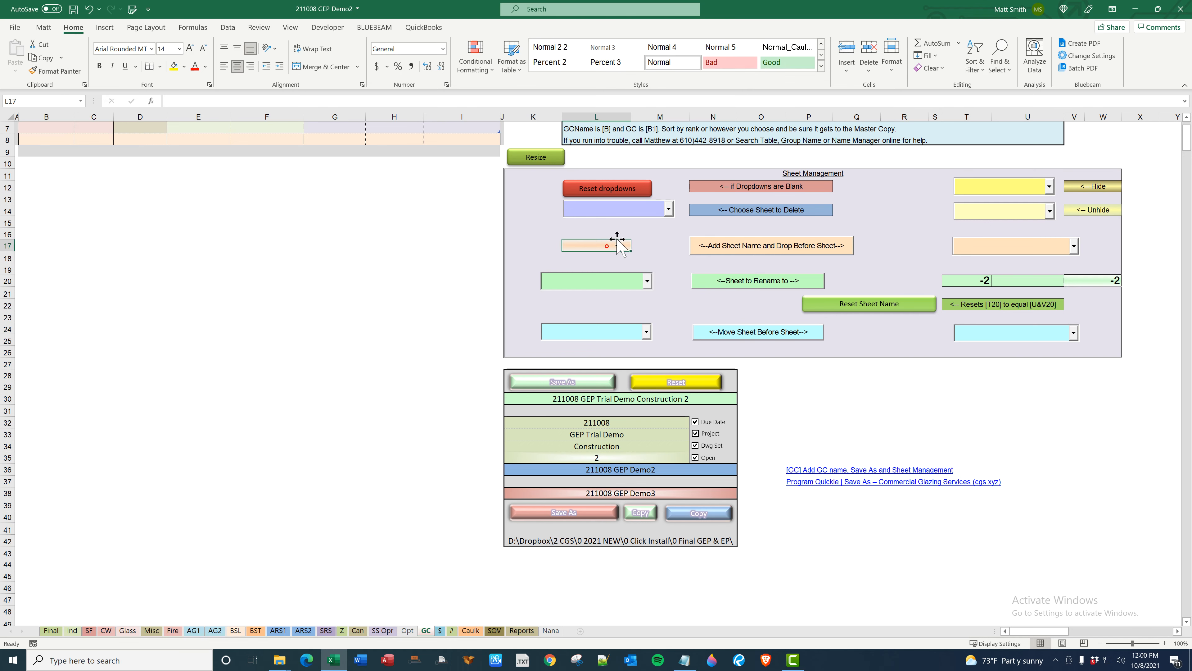
type("ewqr")
left_click(1074, 246)
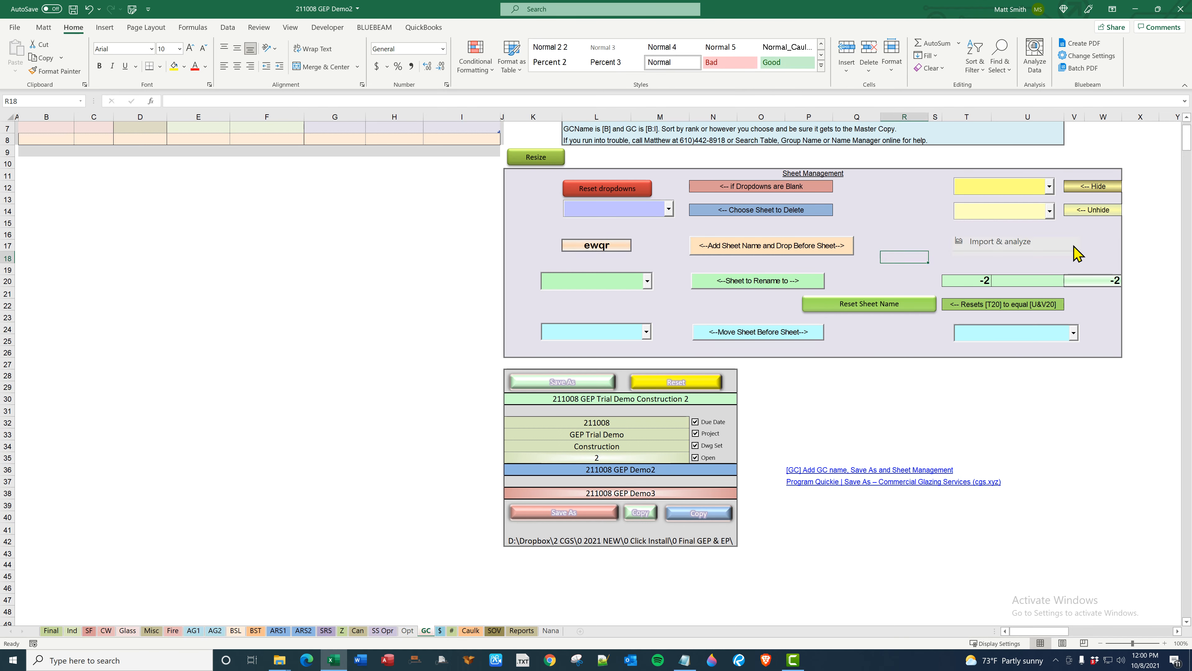
left_click(1073, 245)
left_click(1040, 275)
left_click(800, 249)
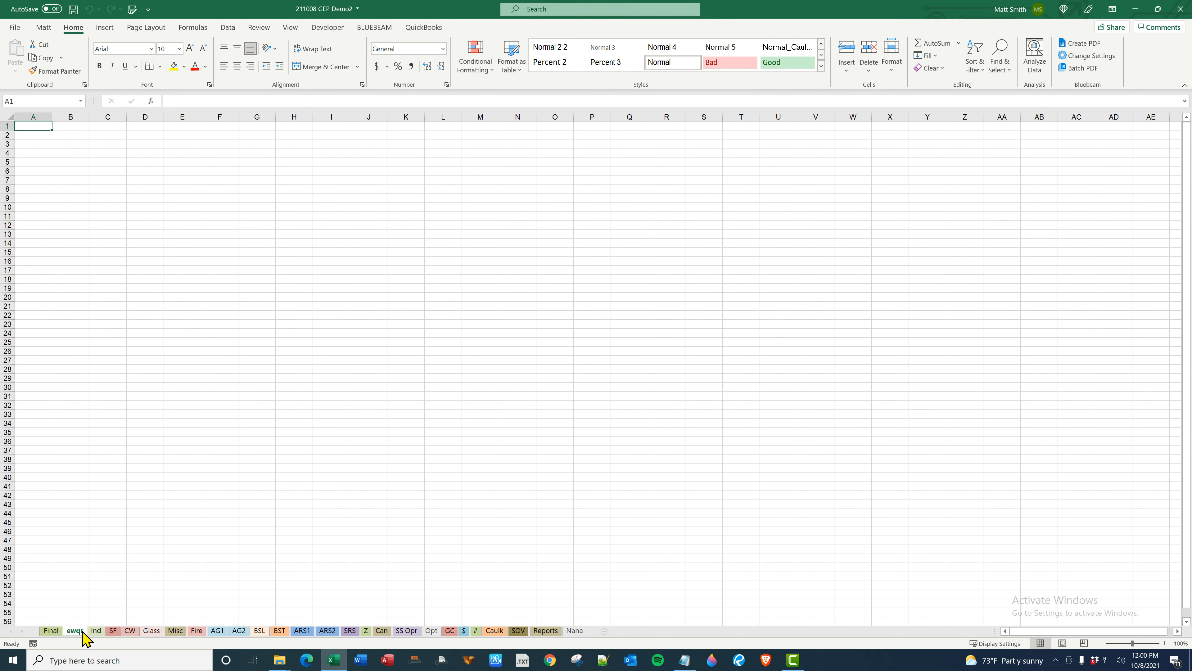
- Delete the ewqr sheet through the GC sheet's Sheet Management block and reset the dropdowns
left_click(451, 631)
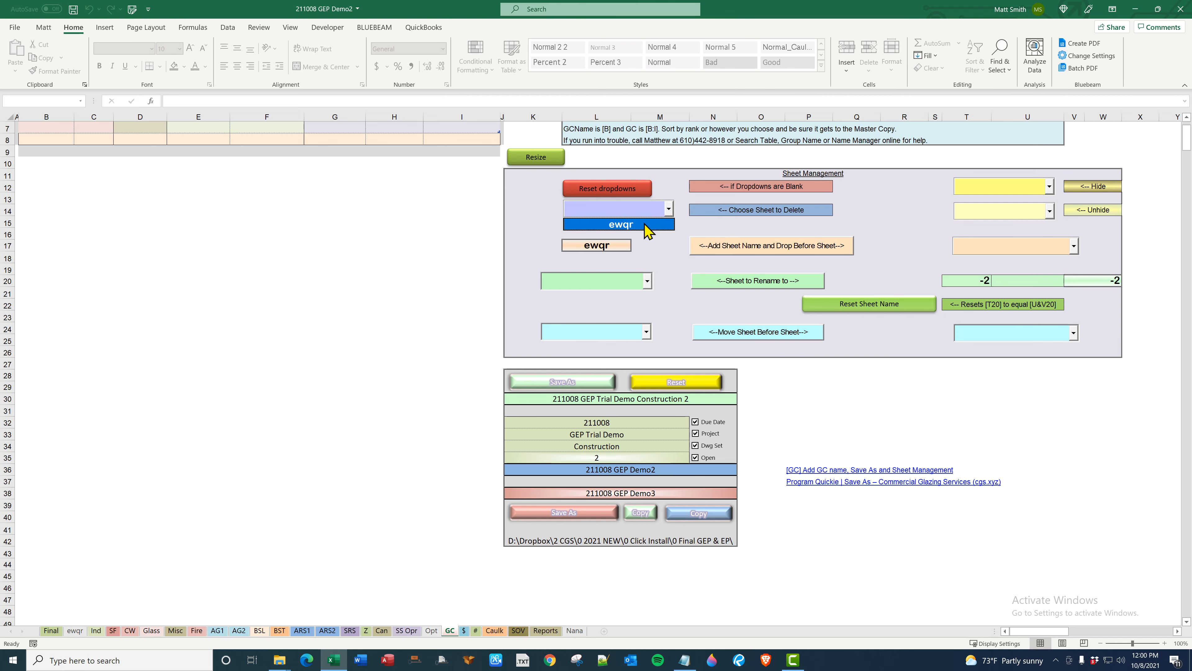
left_click(646, 225)
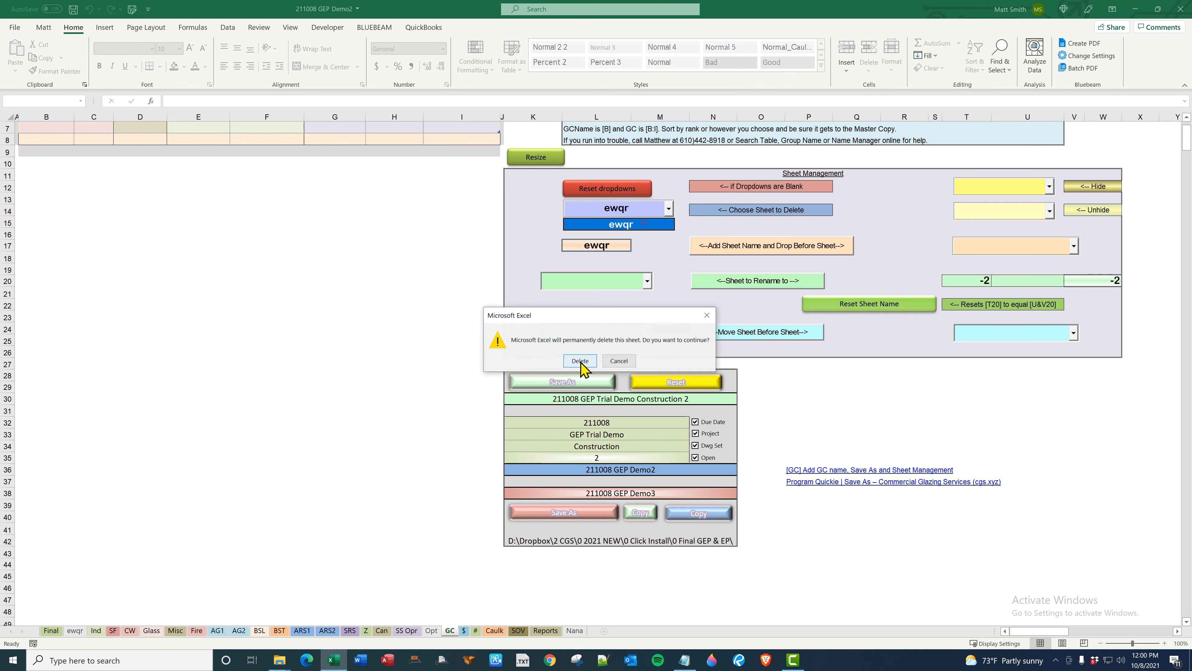
left_click(580, 360)
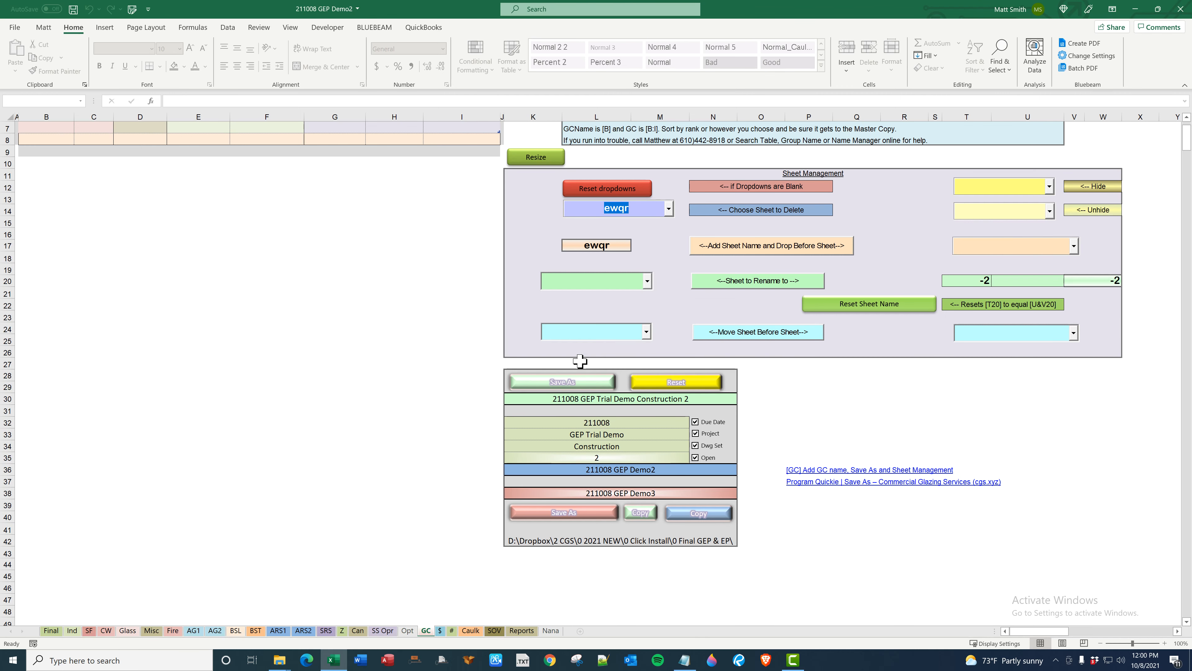
left_click(647, 189)
- Add the sheet ewqr again, this time before the CW sheet
left_click(1074, 252)
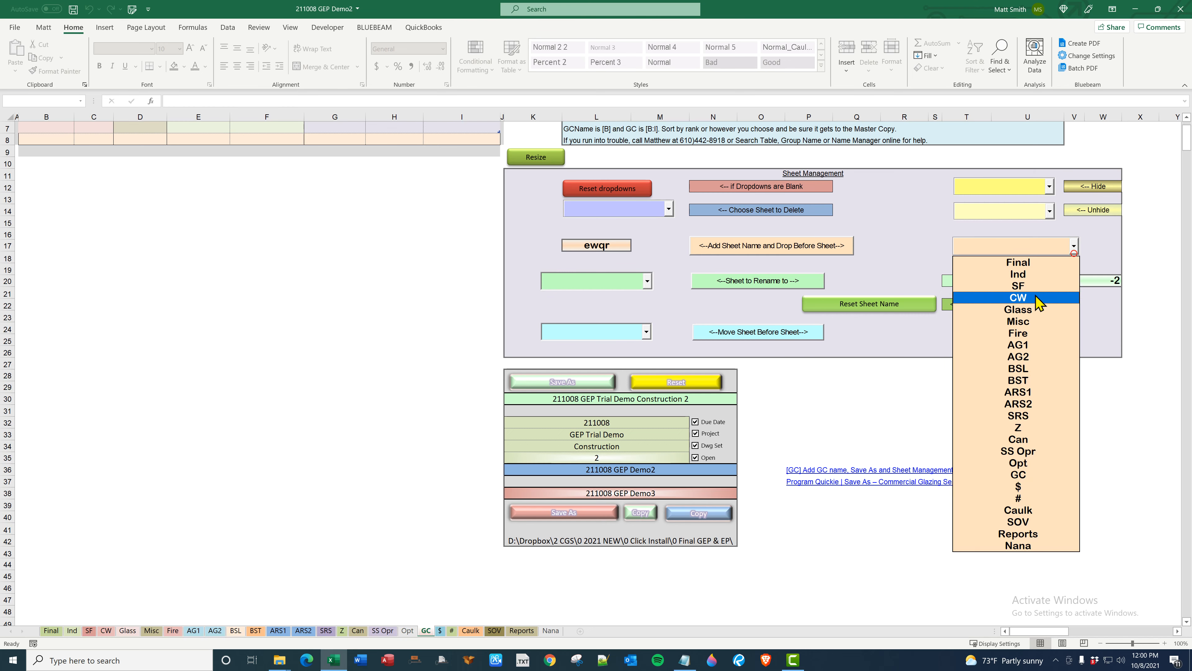
left_click(1070, 295)
left_click(789, 256)
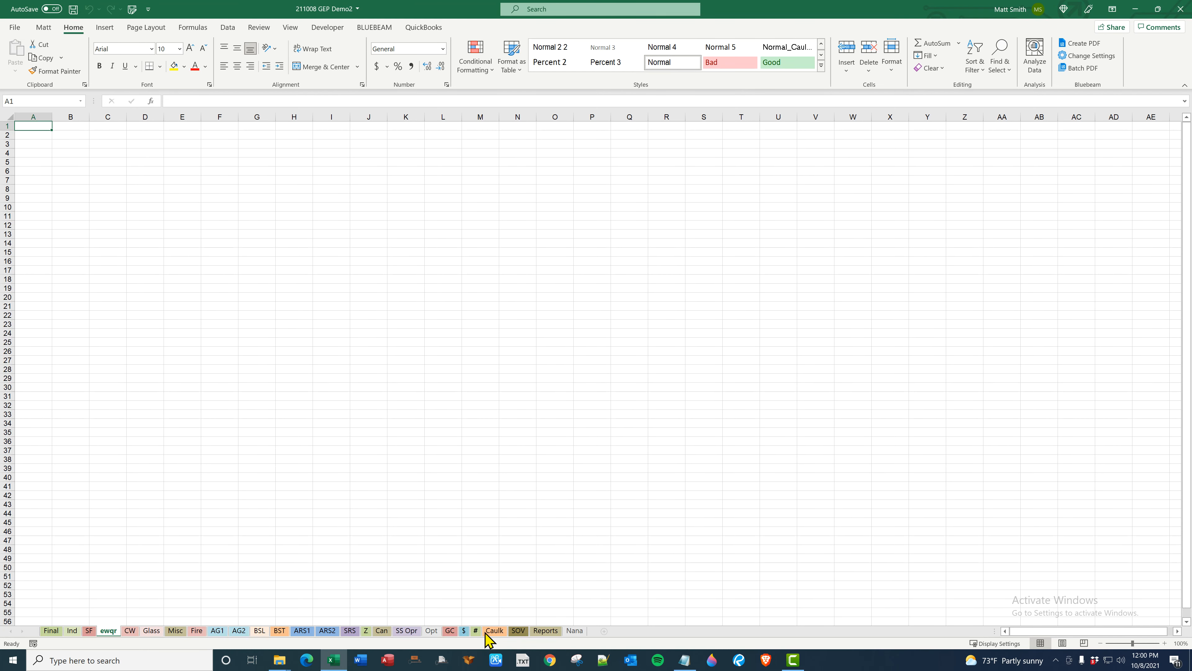
- Rename the ewqr sheet to ewqrx through the GC sheet's Sheet Management block, using x as the name suffix
left_click(451, 632)
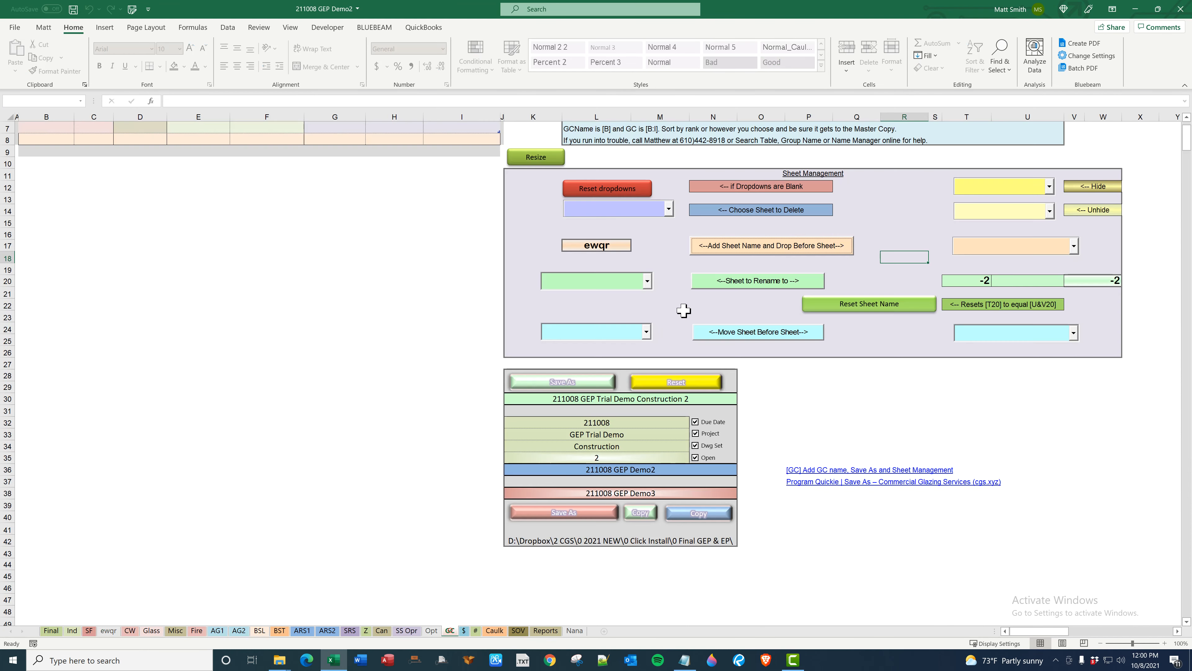
left_click(648, 282)
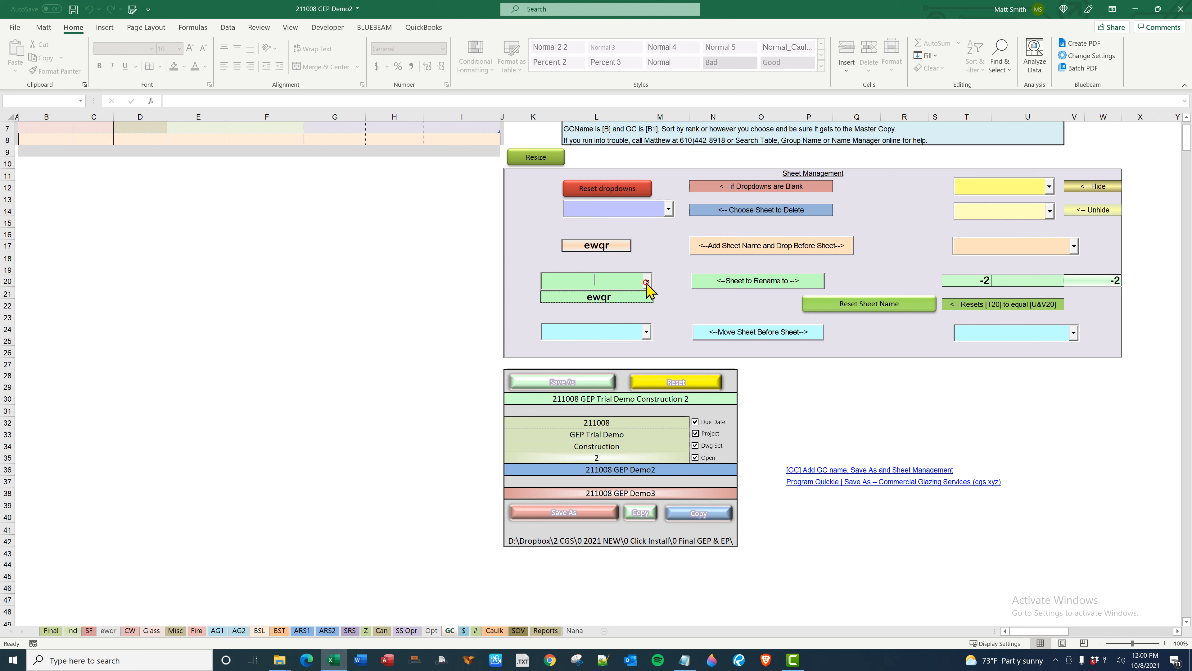
left_click(631, 299)
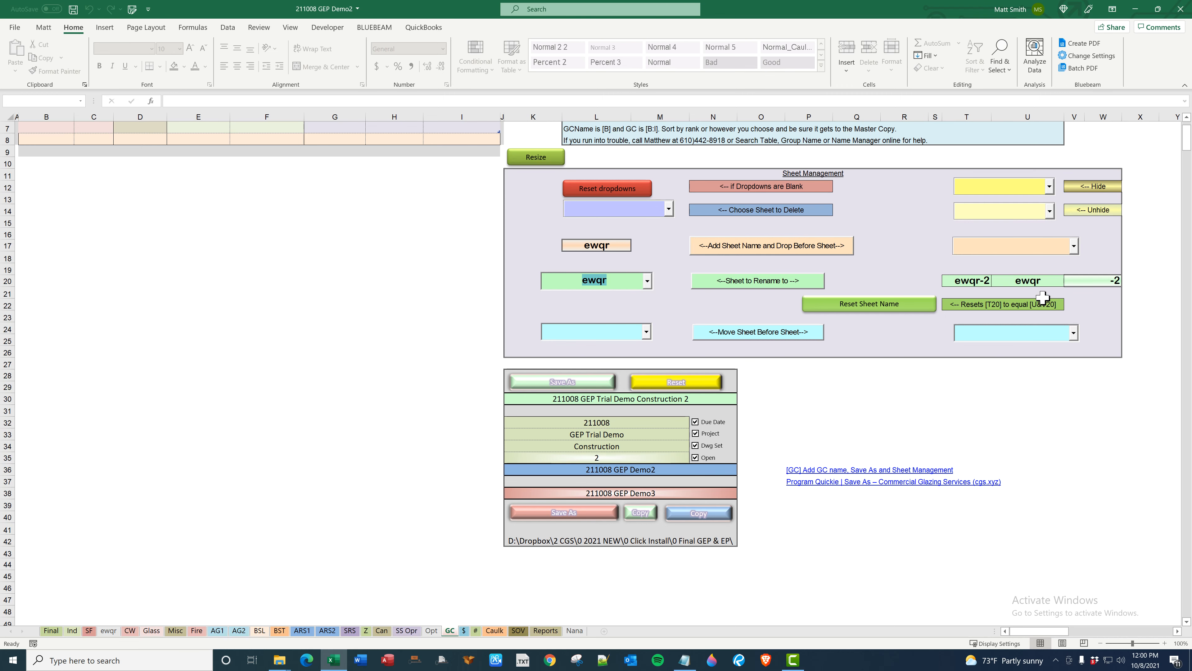
left_click(1033, 282)
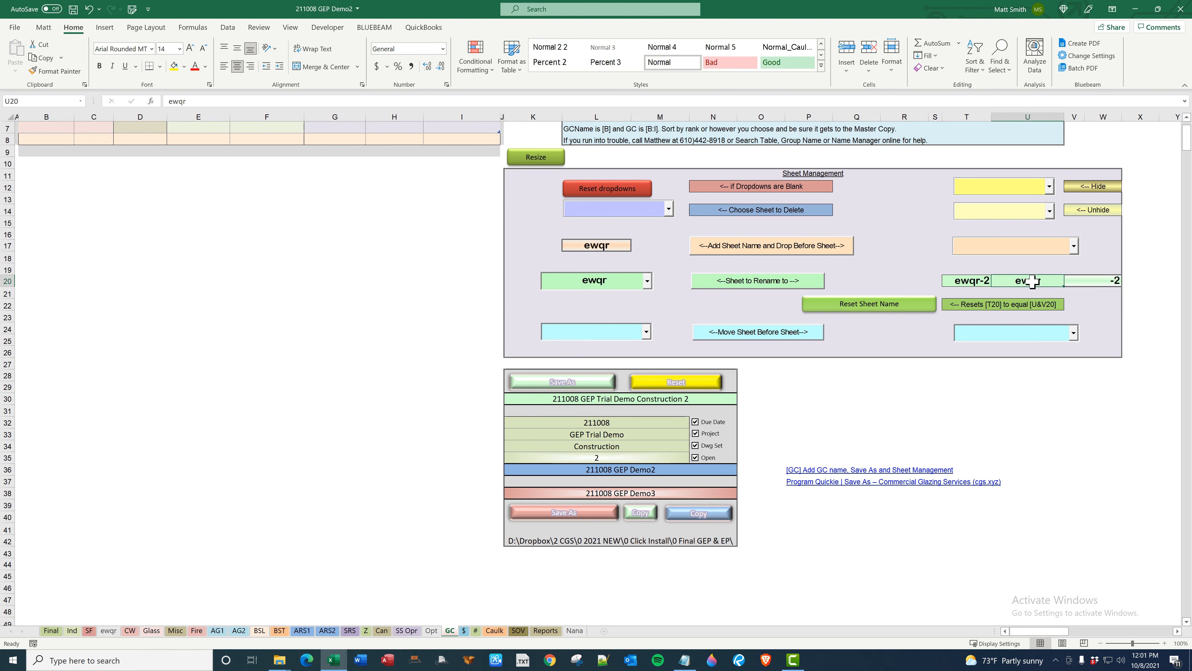
left_click(1088, 284)
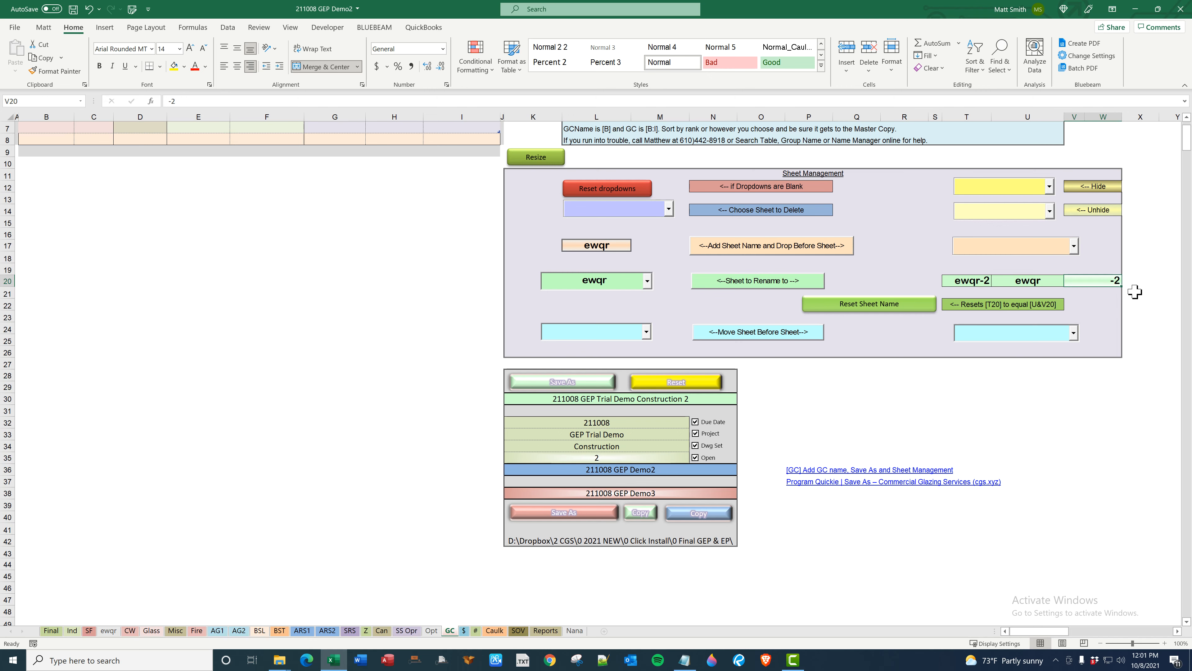
type("x")
key("Return")
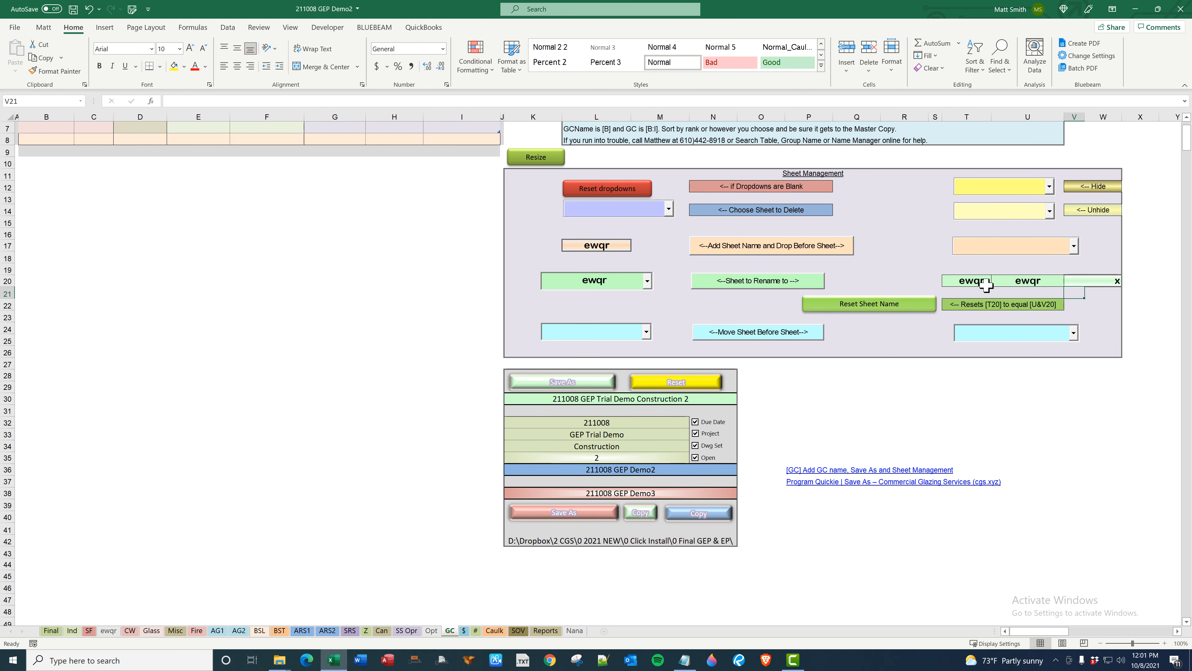
left_click(975, 280)
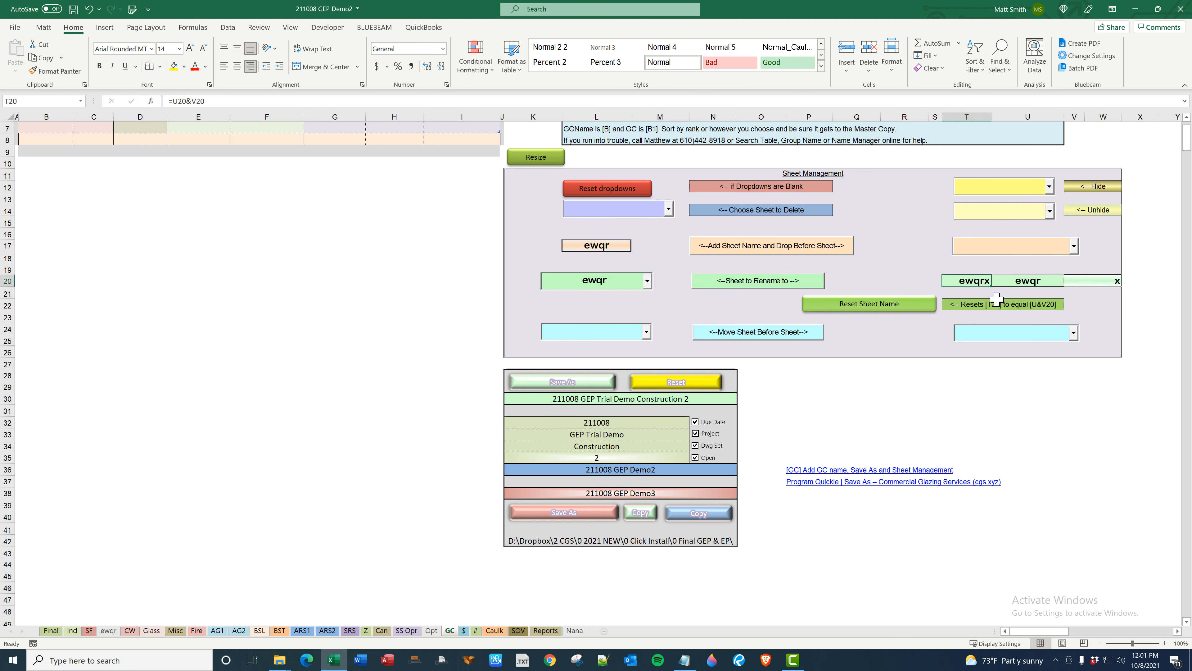
left_click(773, 288)
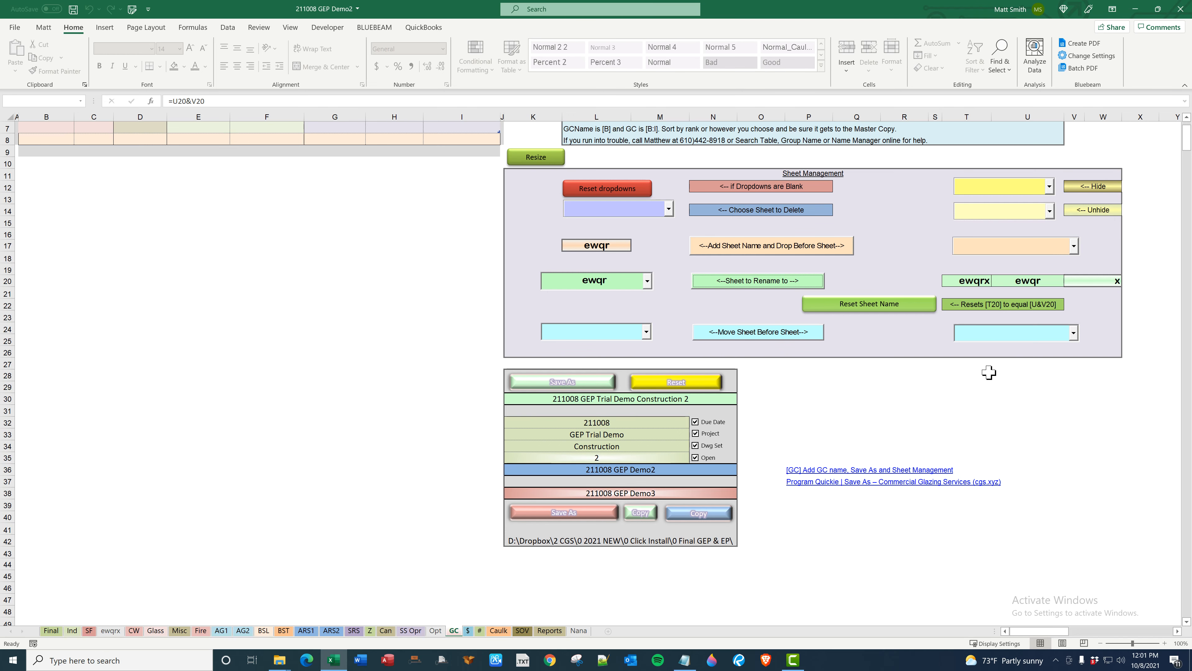
- Reset the sheet name formula for renaming and set the name suffix to -2
left_click(889, 310)
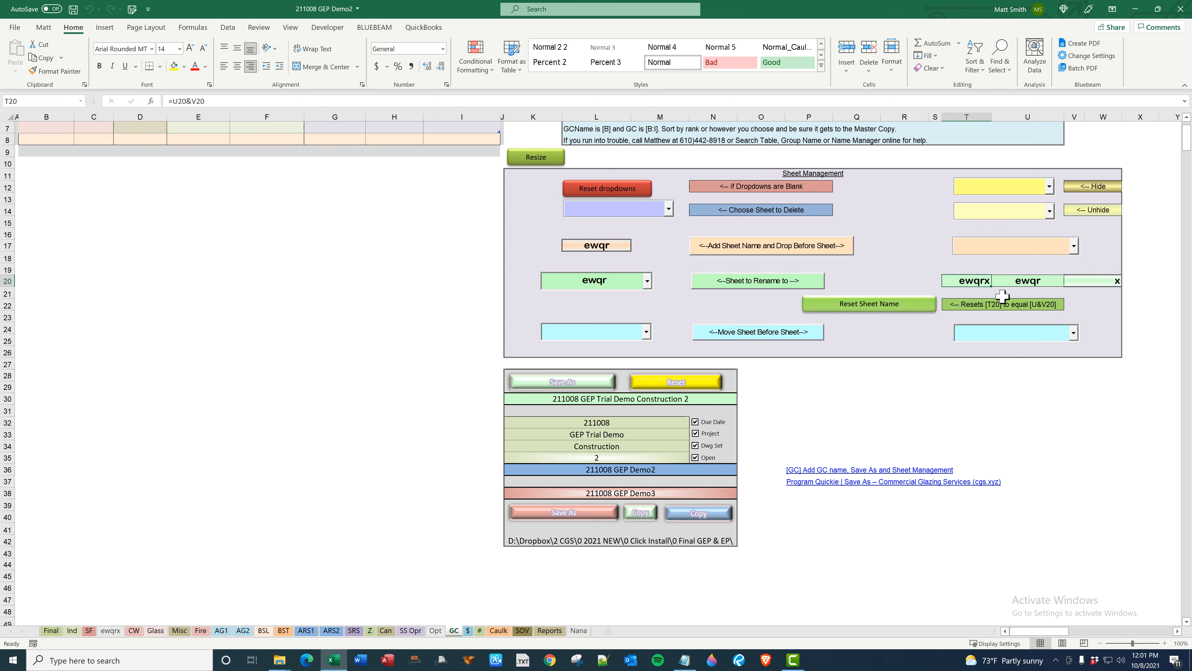
left_click(1094, 281)
type("-2")
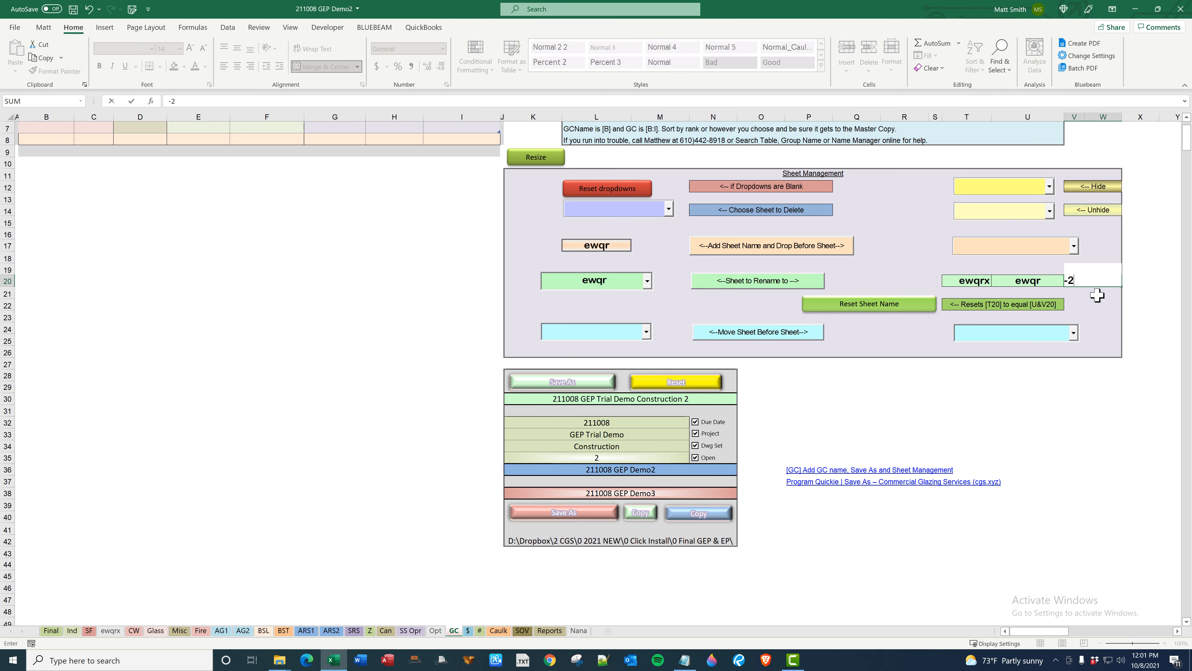
key("Return")
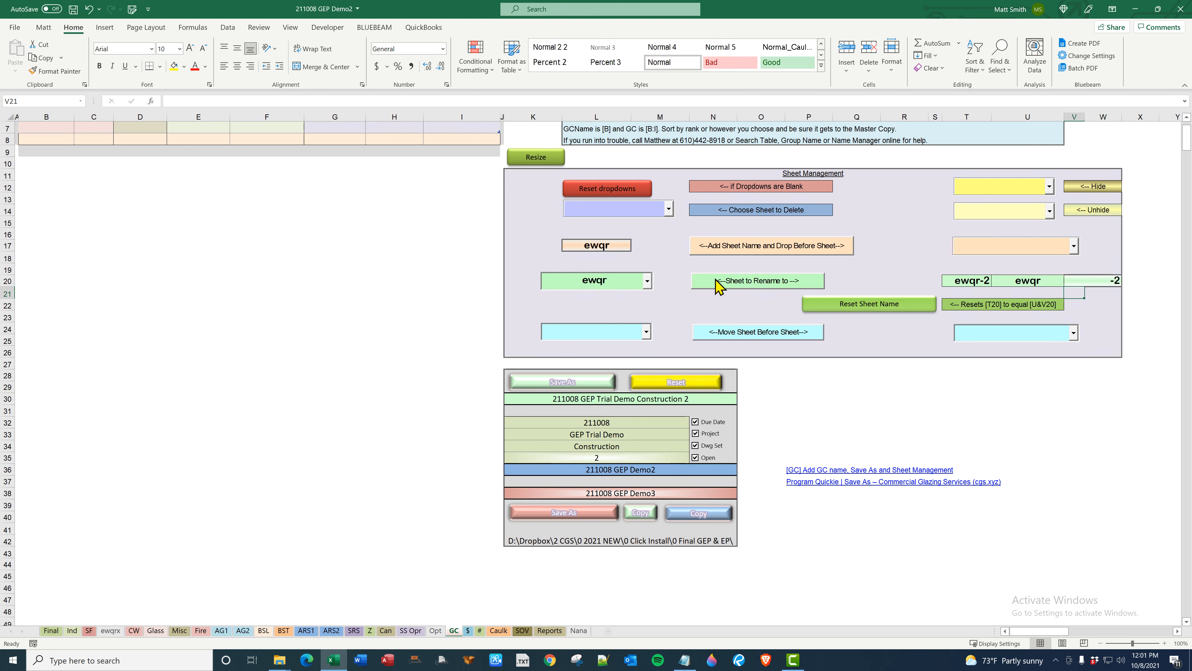
- Reset the Sheet Management dropdowns and delete the ewqrx sheet
left_click(669, 210)
left_click(667, 225)
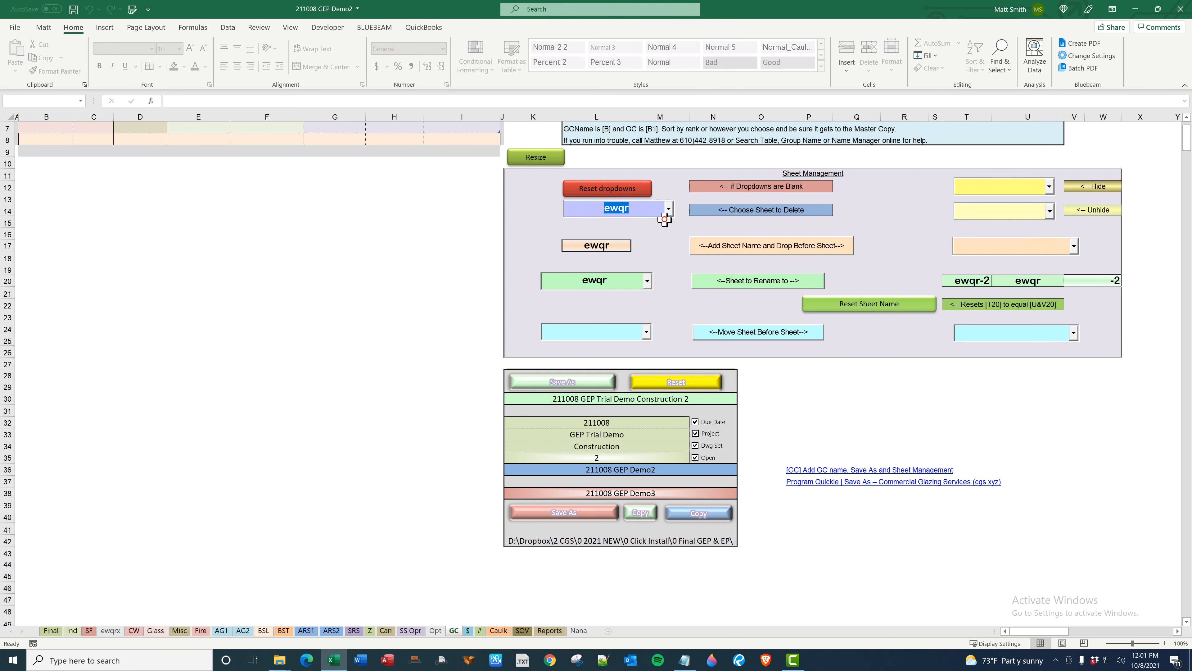
left_click(632, 194)
left_click(668, 210)
left_click(666, 225)
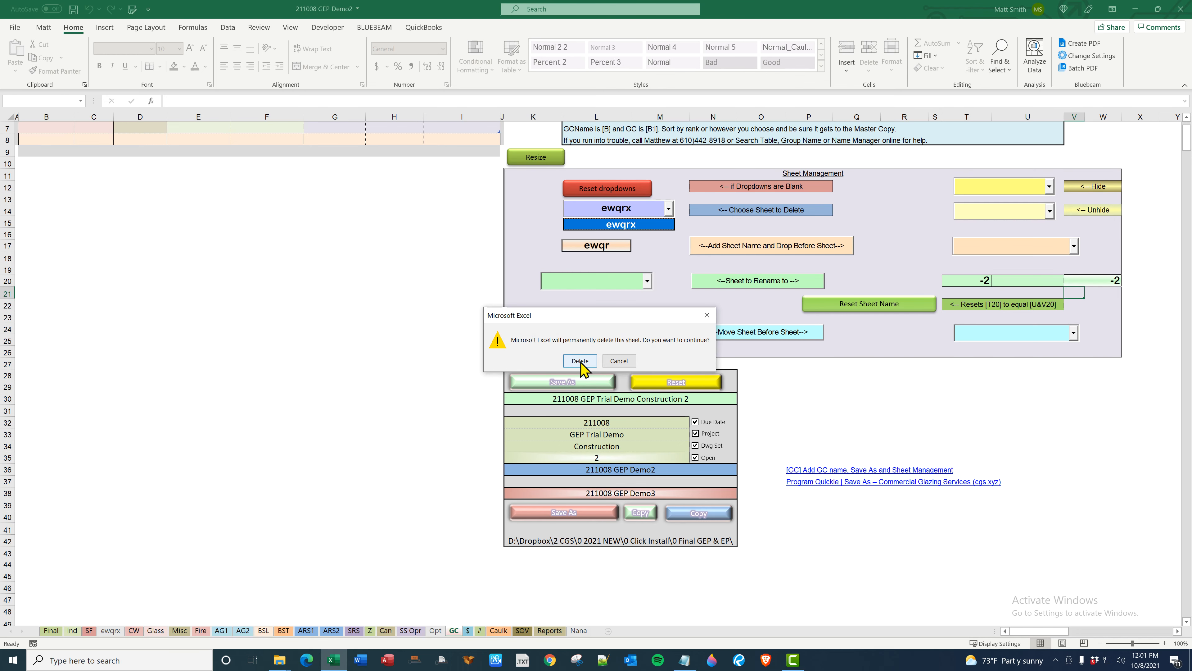
left_click(580, 361)
left_click(824, 408)
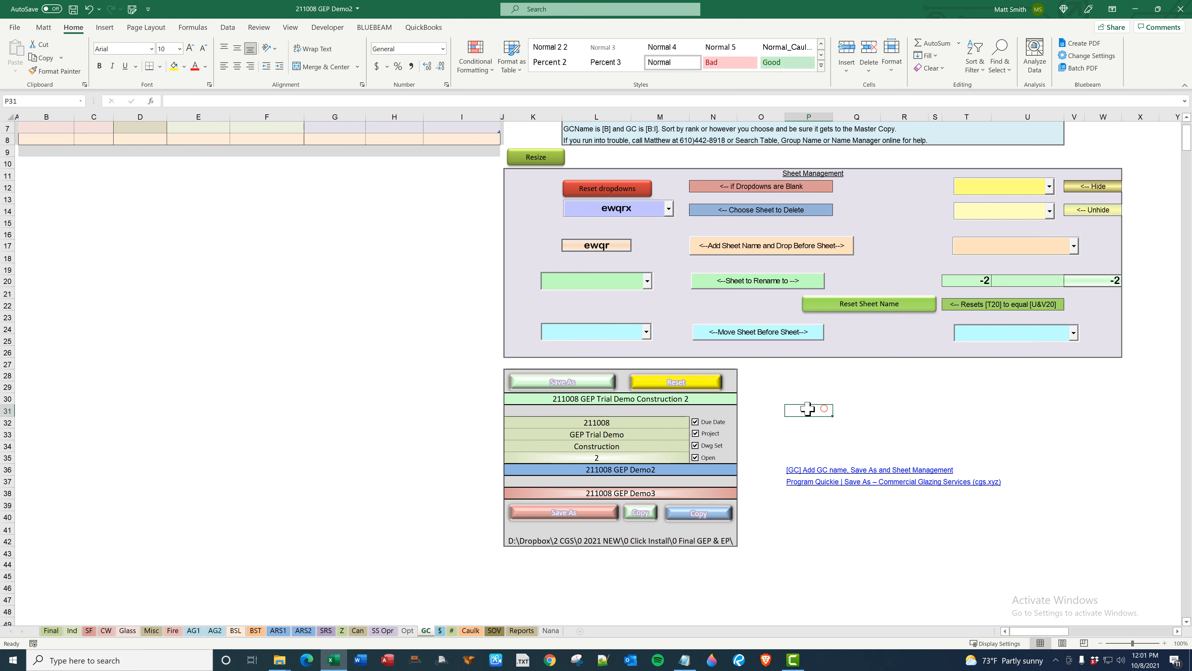
- Reset the Sheet Management dropdowns and move the Glass sheet before the BST sheet
left_click(646, 331)
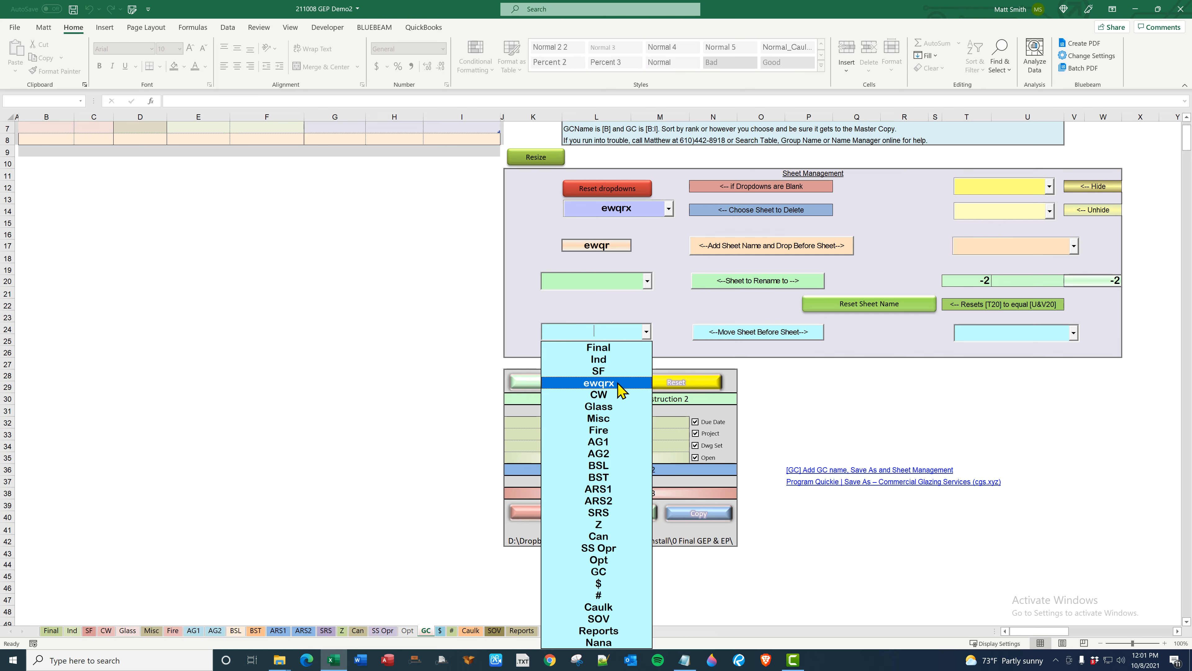
left_click(418, 325)
left_click(607, 189)
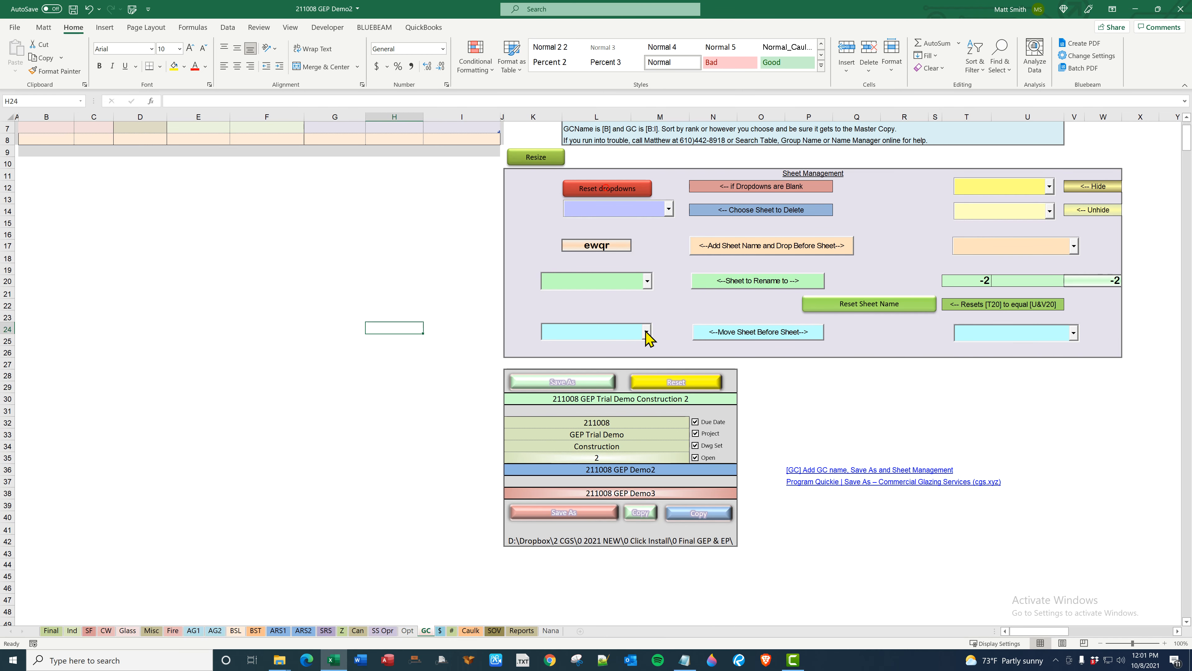
left_click(646, 332)
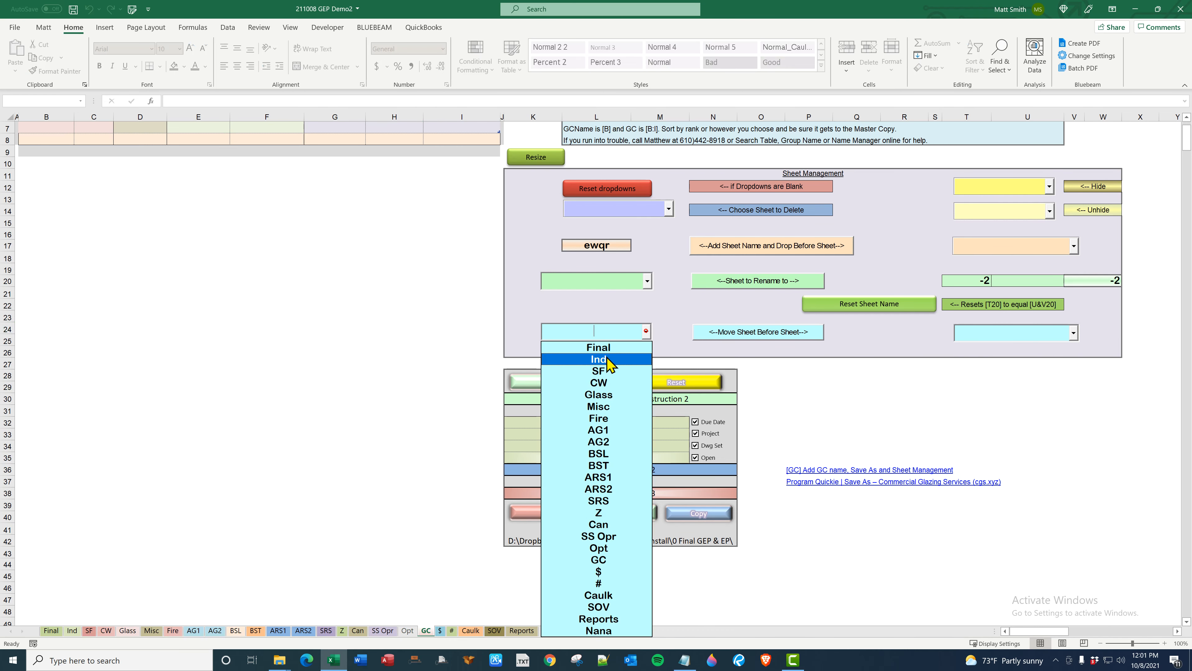
left_click(599, 395)
left_click(1081, 332)
left_click(1074, 333)
left_click(1033, 462)
left_click(772, 331)
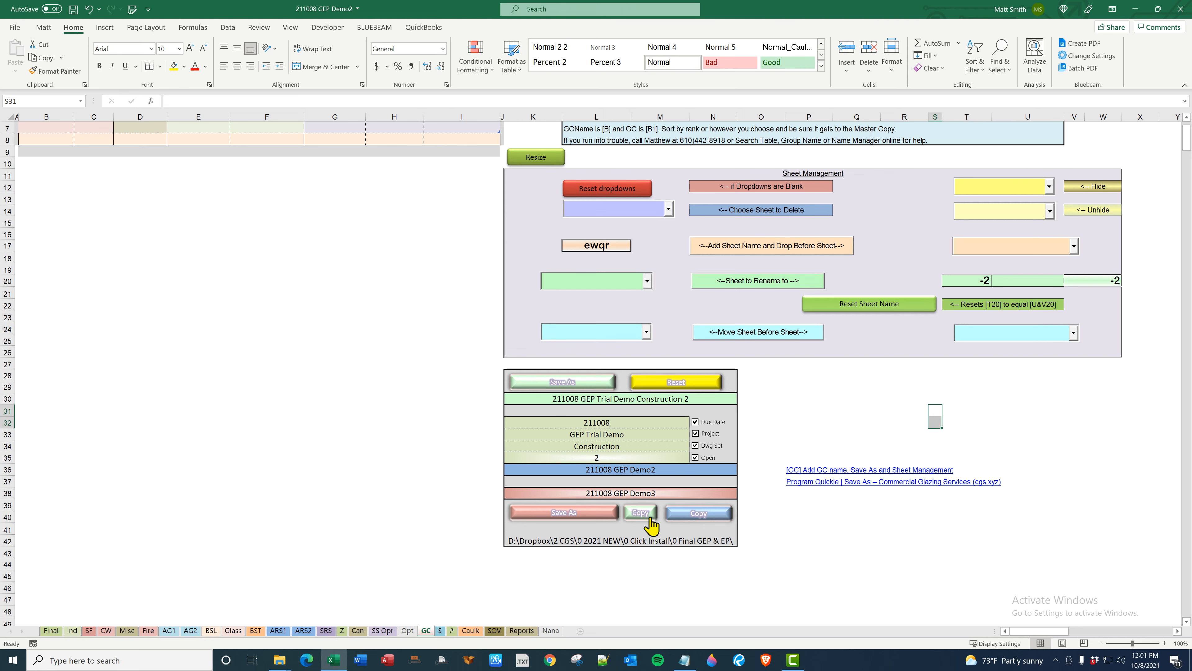
left_click(862, 524)
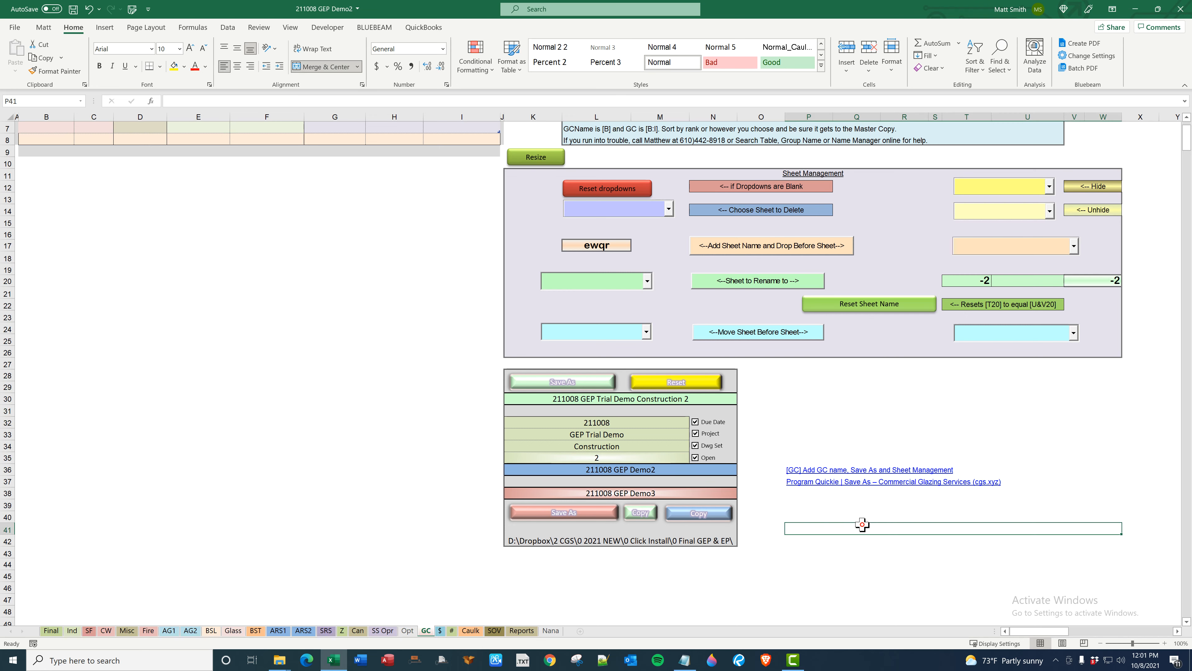